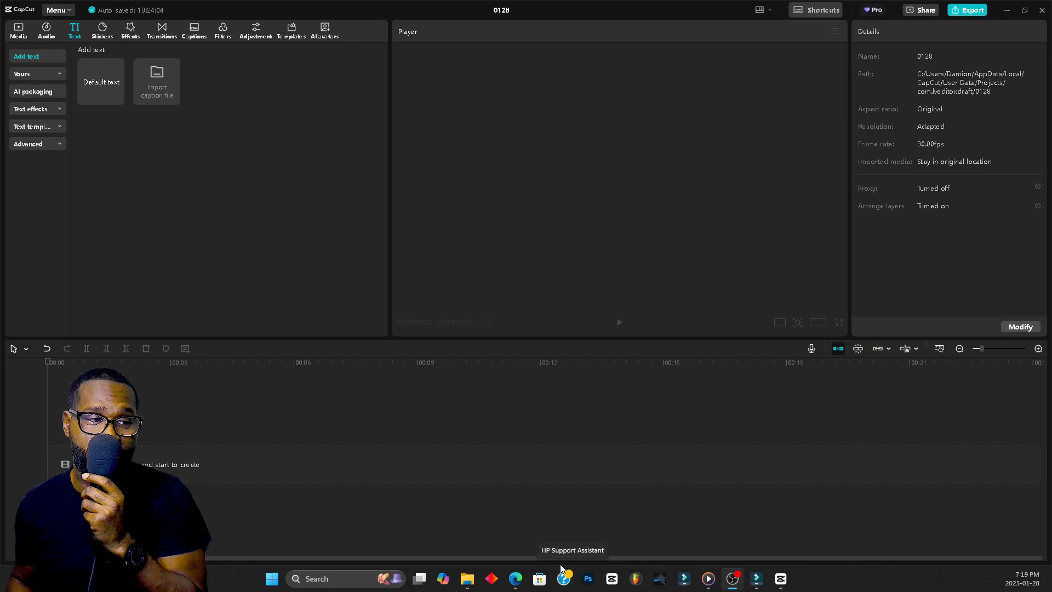
Step: Bring the green-screen MP4 from the Videos folder into the CapCut timeline and dismiss the multiple-audio-tracks notice
mouse_move(463, 580)
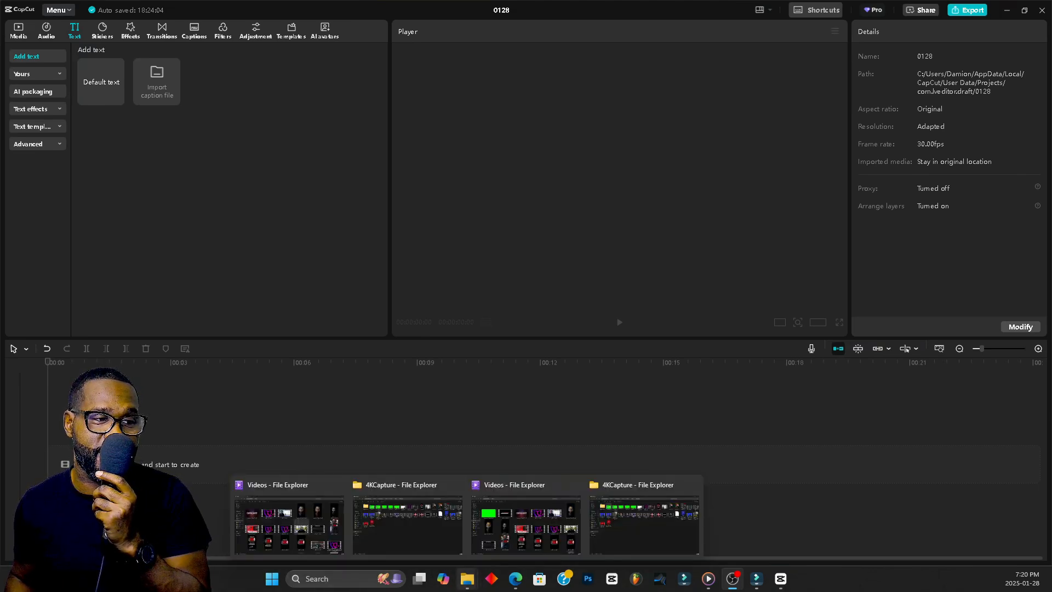
click(415, 514)
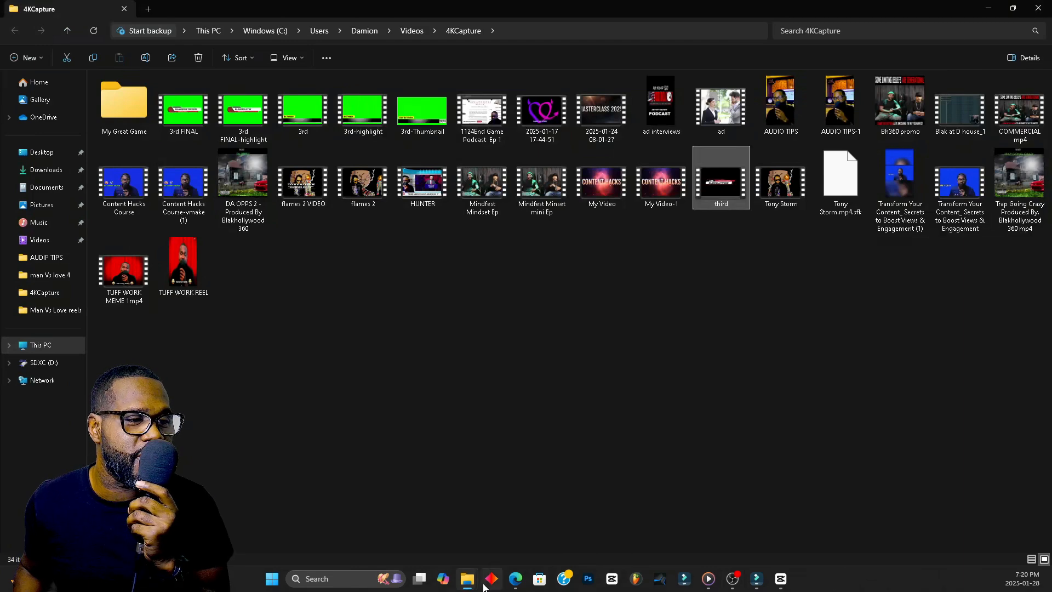
click(511, 537)
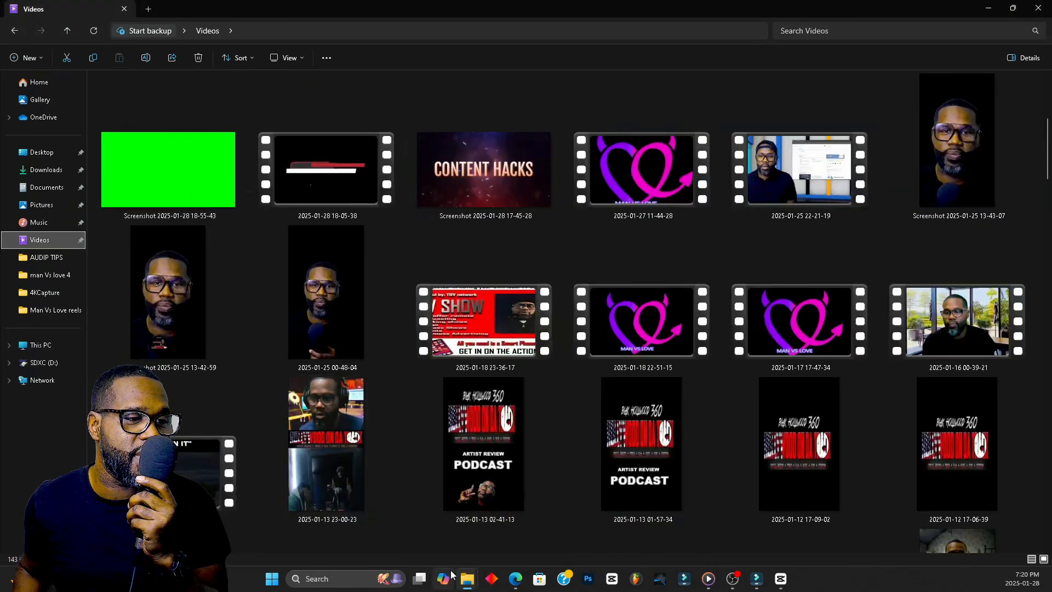
mouse_move(469, 585)
click(416, 533)
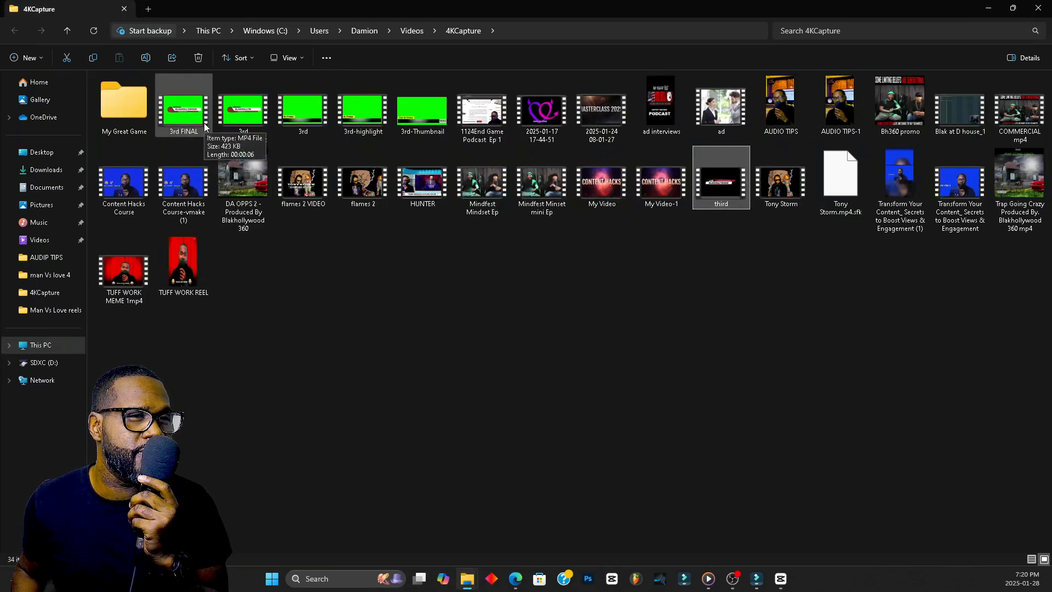
click(71, 240)
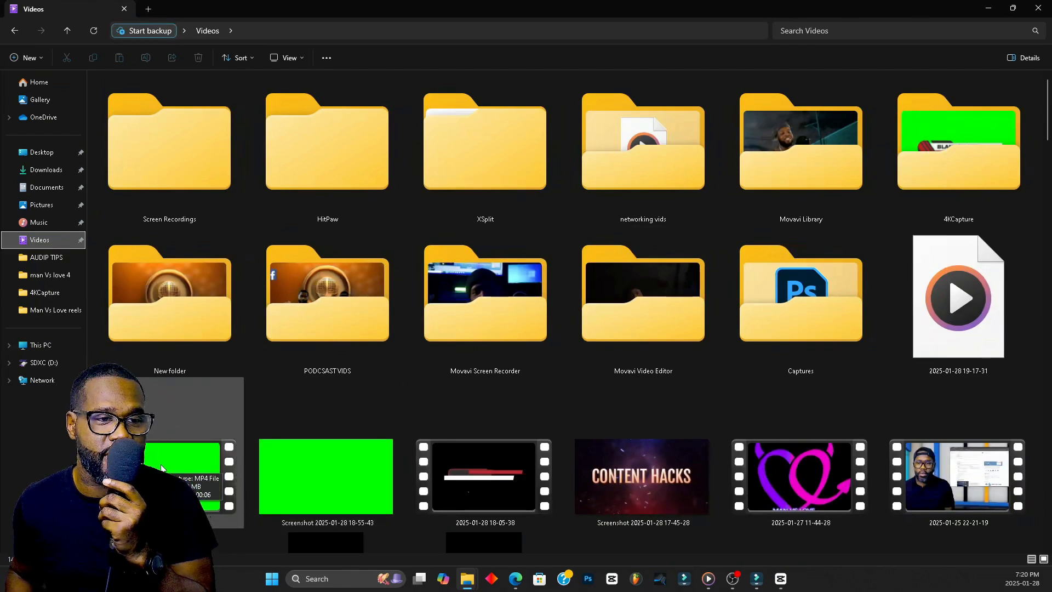
drag(162, 468, 471, 415)
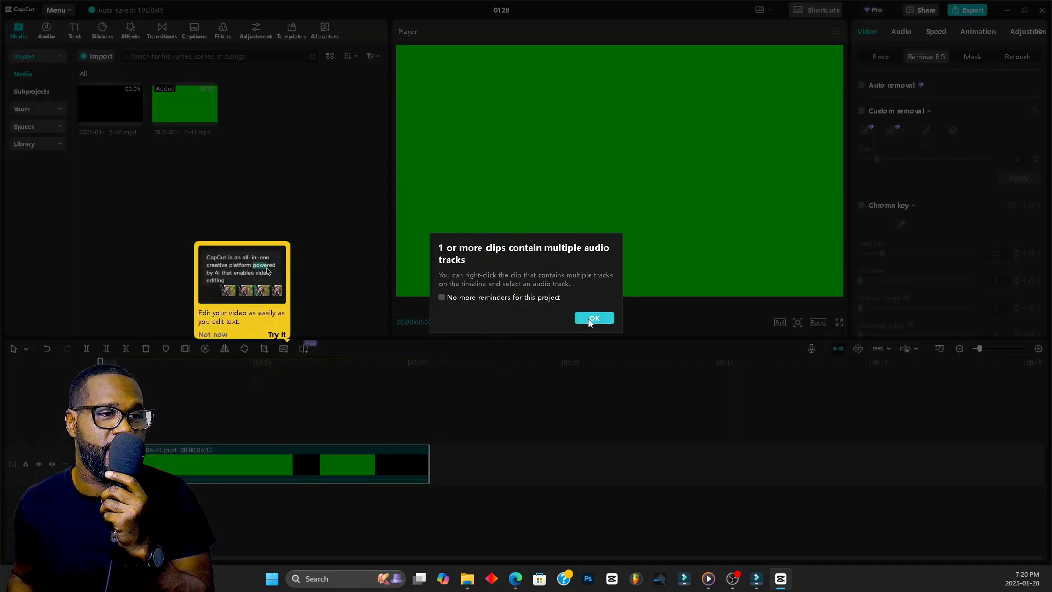
click(590, 318)
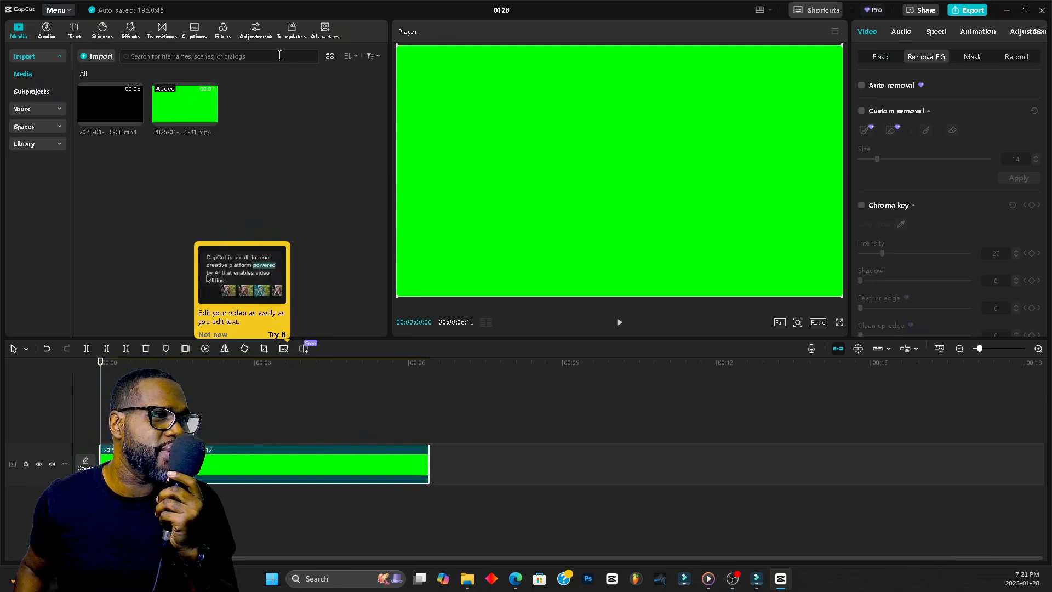
Step: Add the trending NEW COLLECTION / SPORTS BRAND text template above the green-screen clip and play it back
click(252, 58)
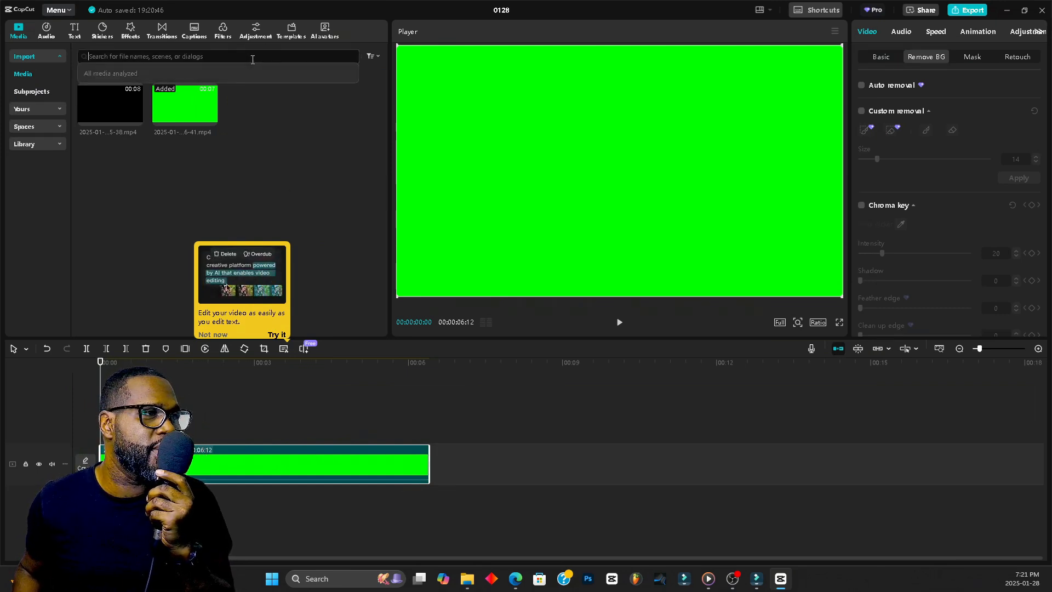
click(76, 32)
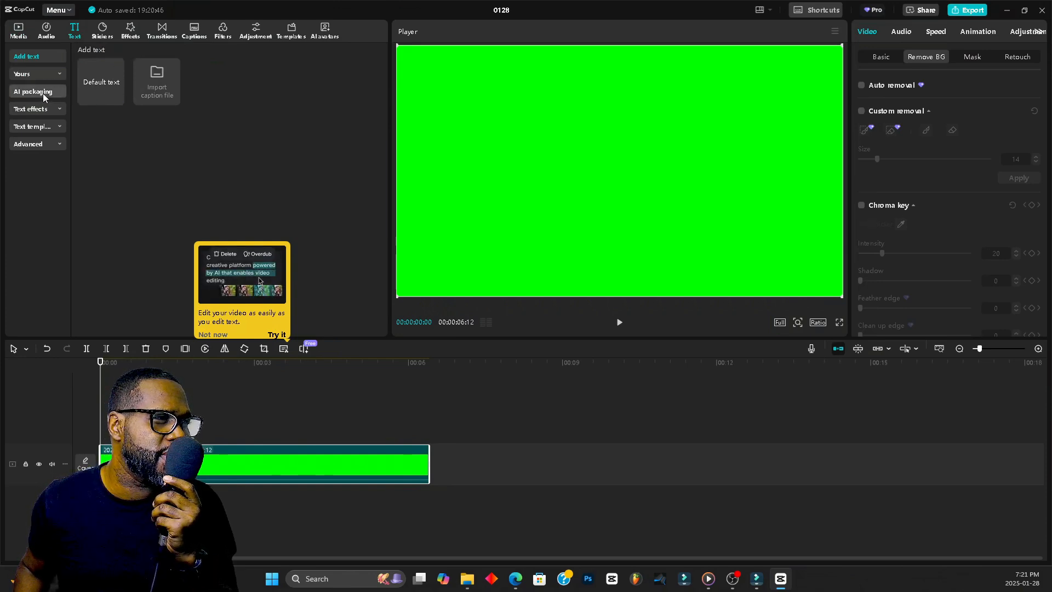
click(47, 131)
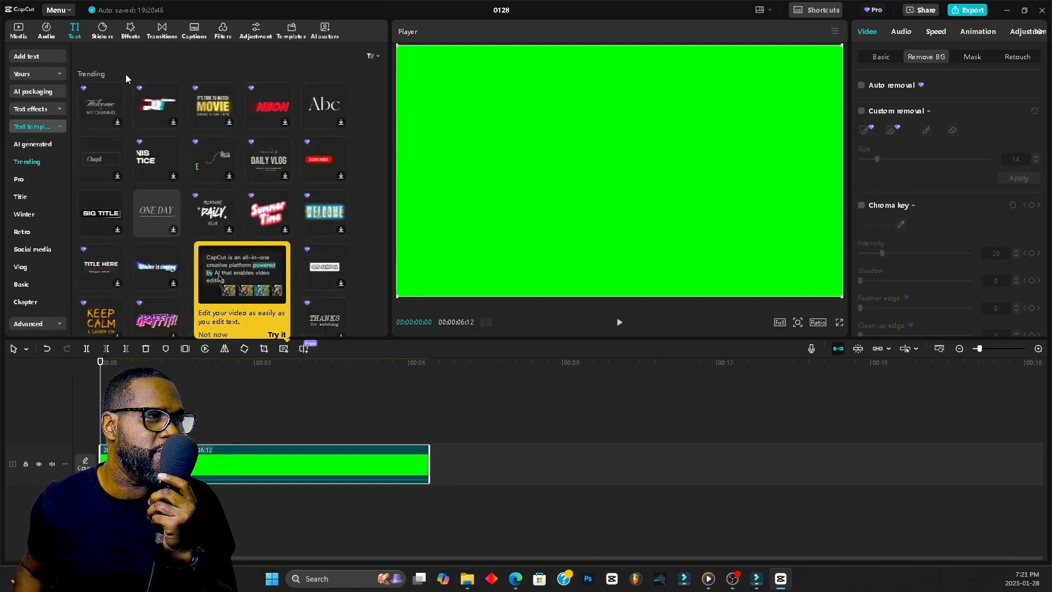
scroll(47, 233, down, 1)
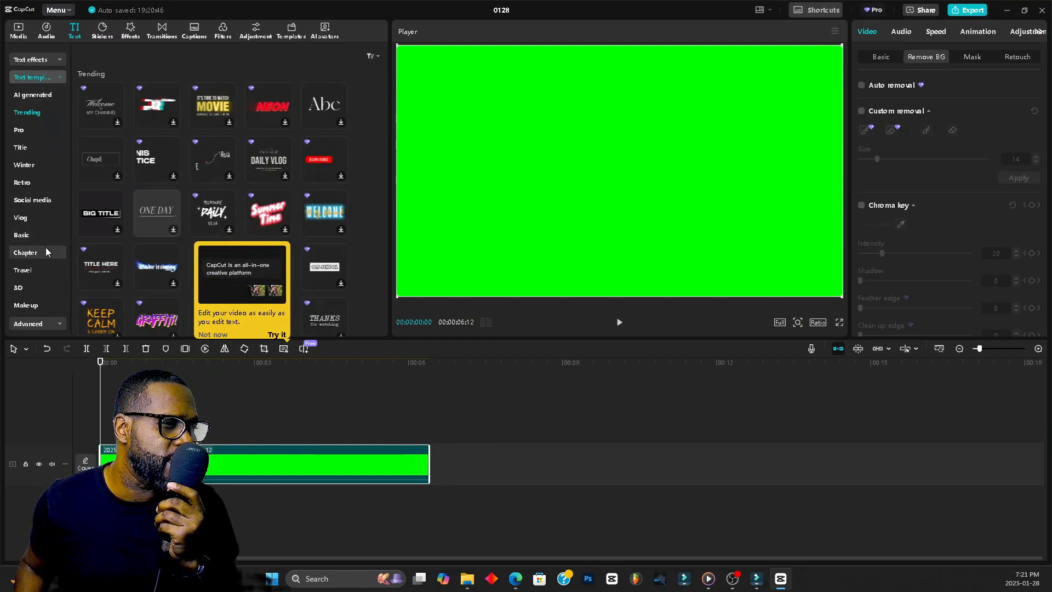
scroll(47, 252, down, 2)
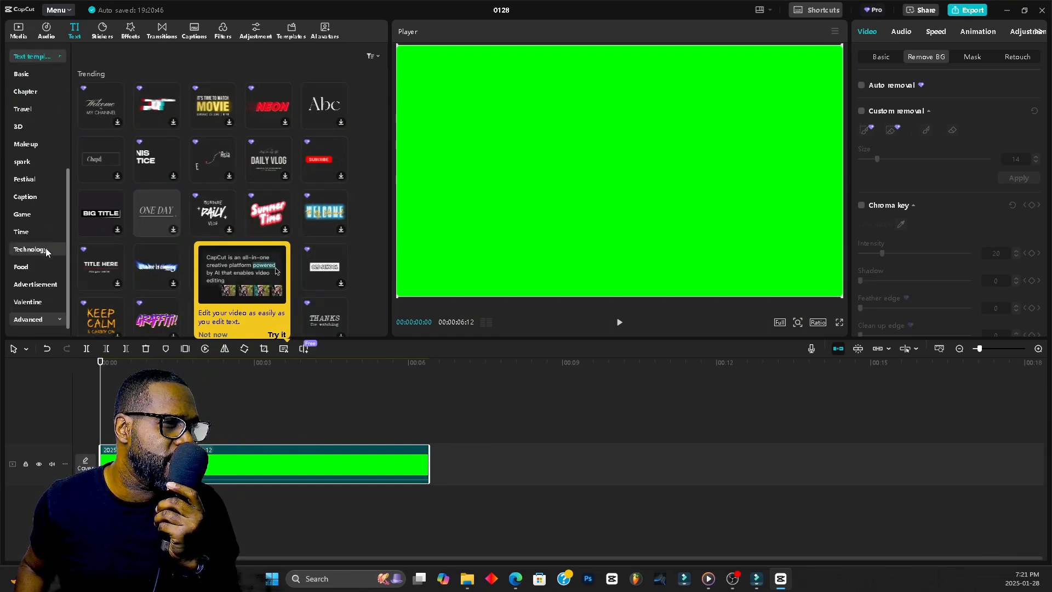
scroll(46, 230, up, 3)
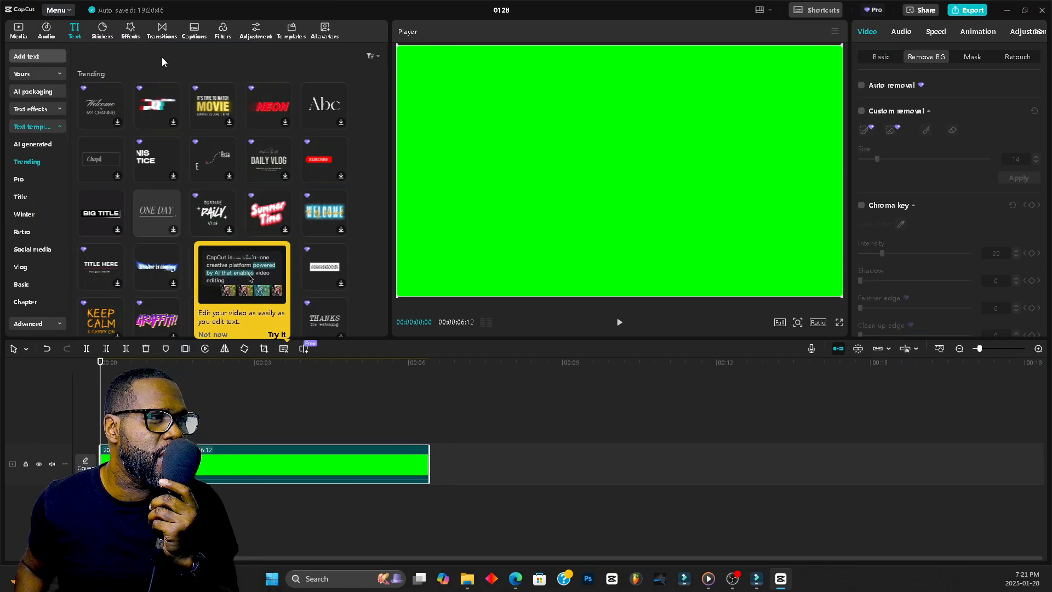
scroll(219, 164, down, 3)
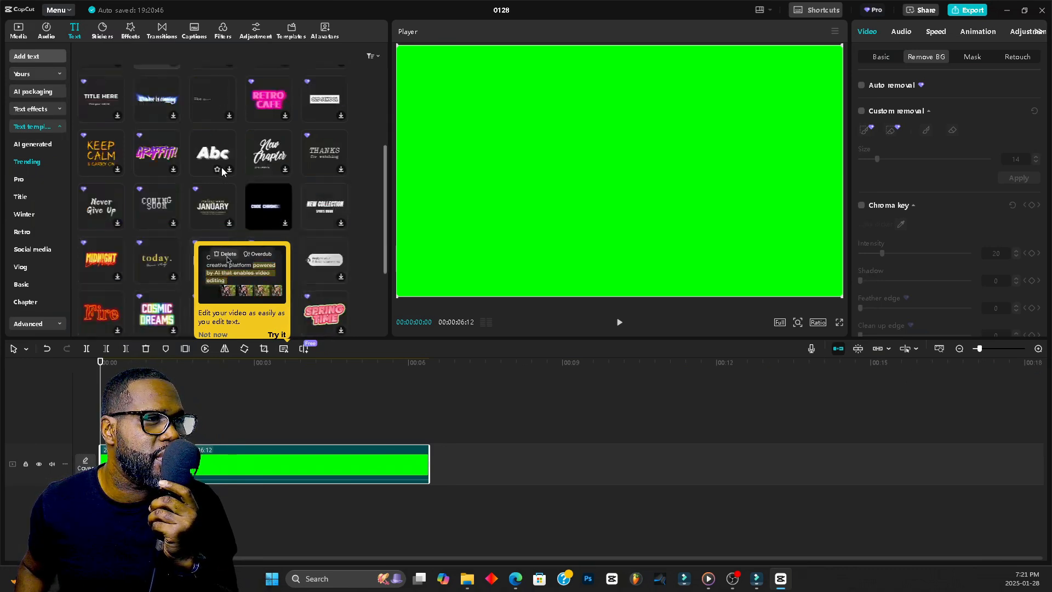
scroll(223, 172, down, 1)
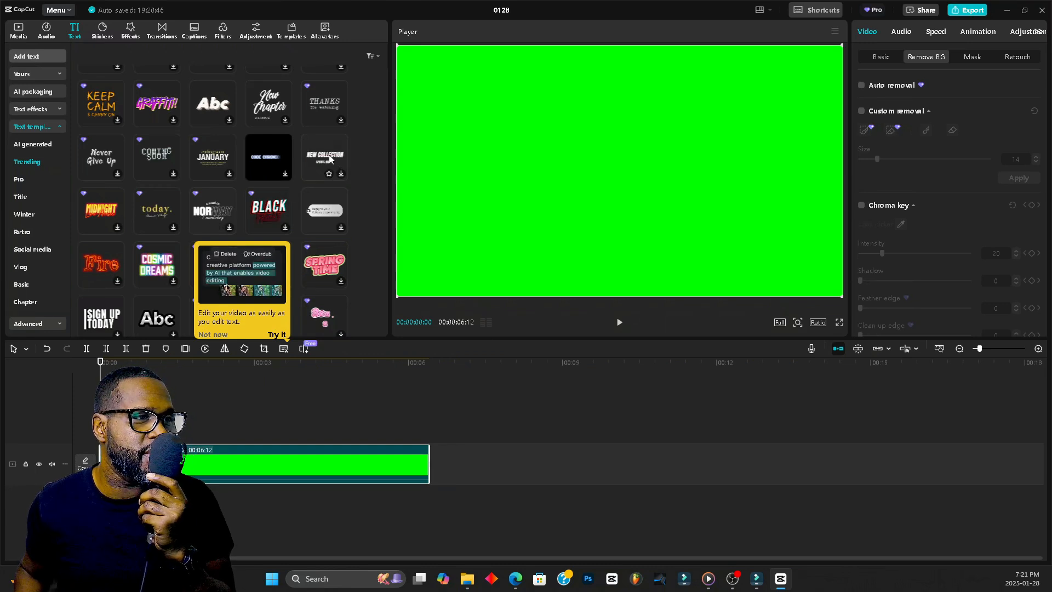
click(341, 173)
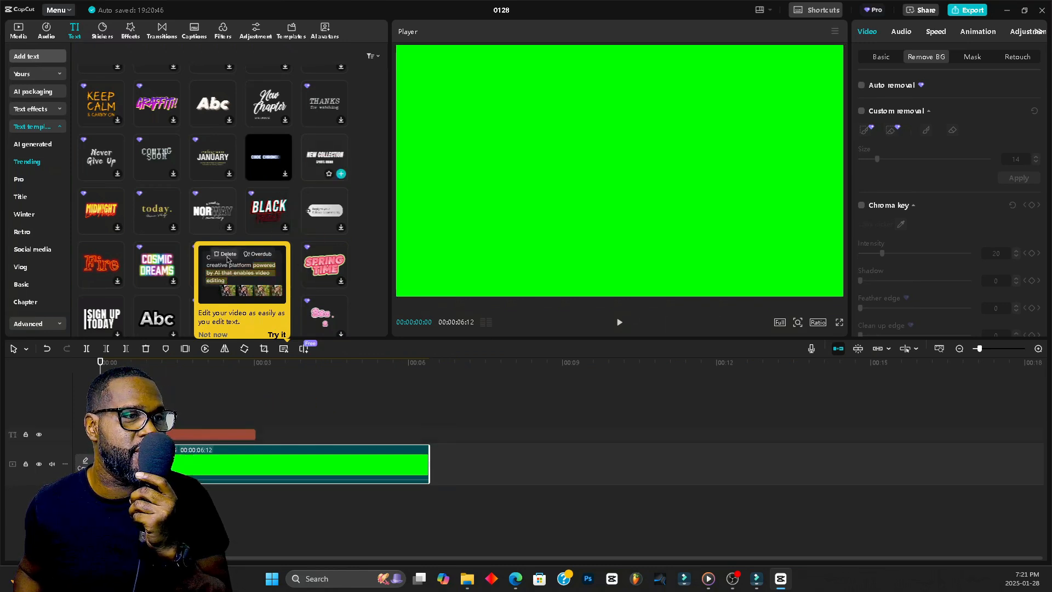
click(620, 327)
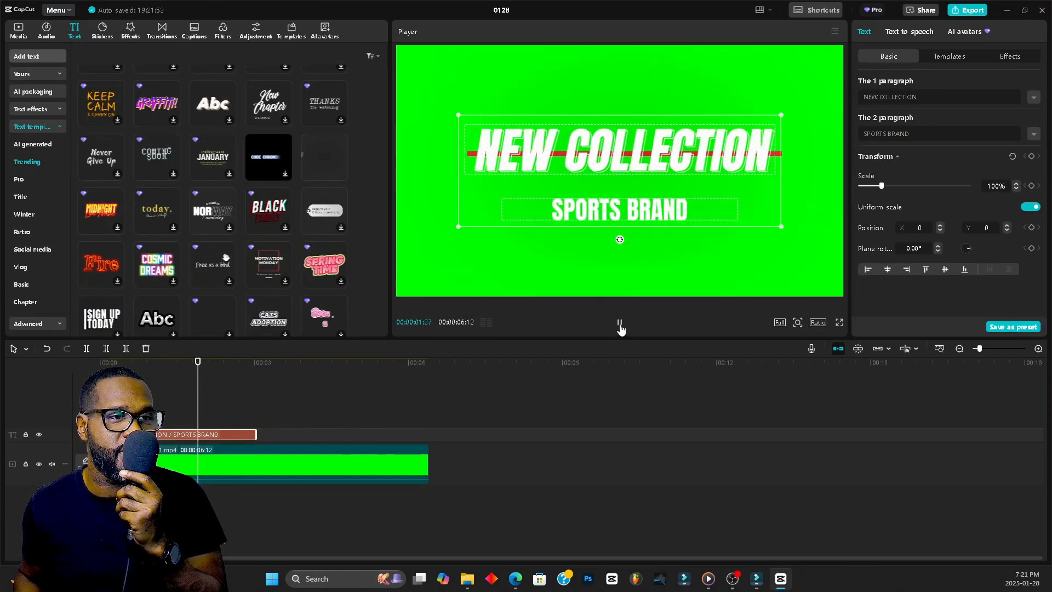
click(619, 325)
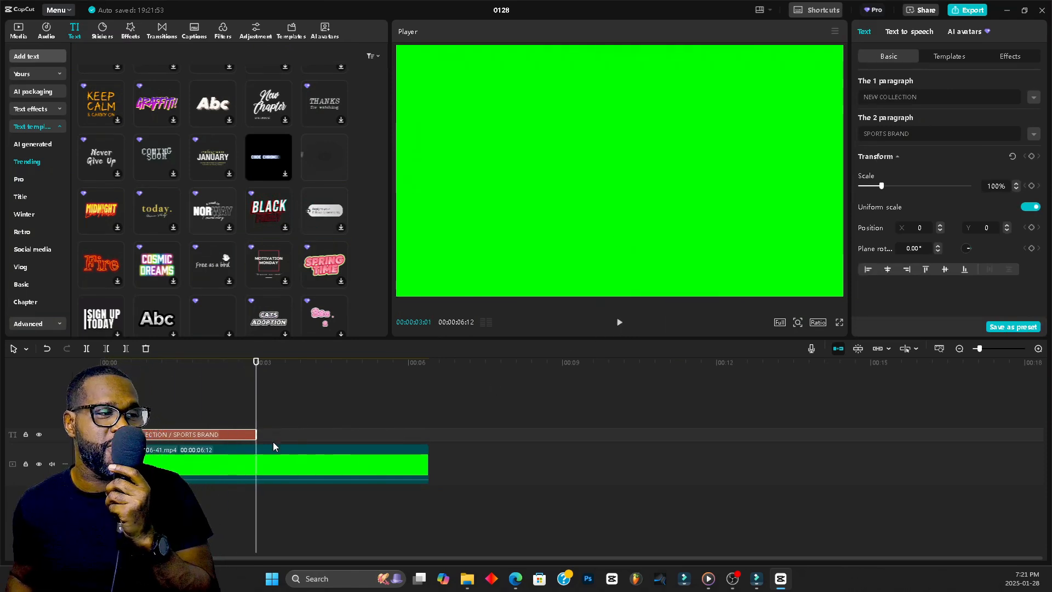
Step: Hide the green-screen track to view the title alone in full screen, and show the track again
click(221, 475)
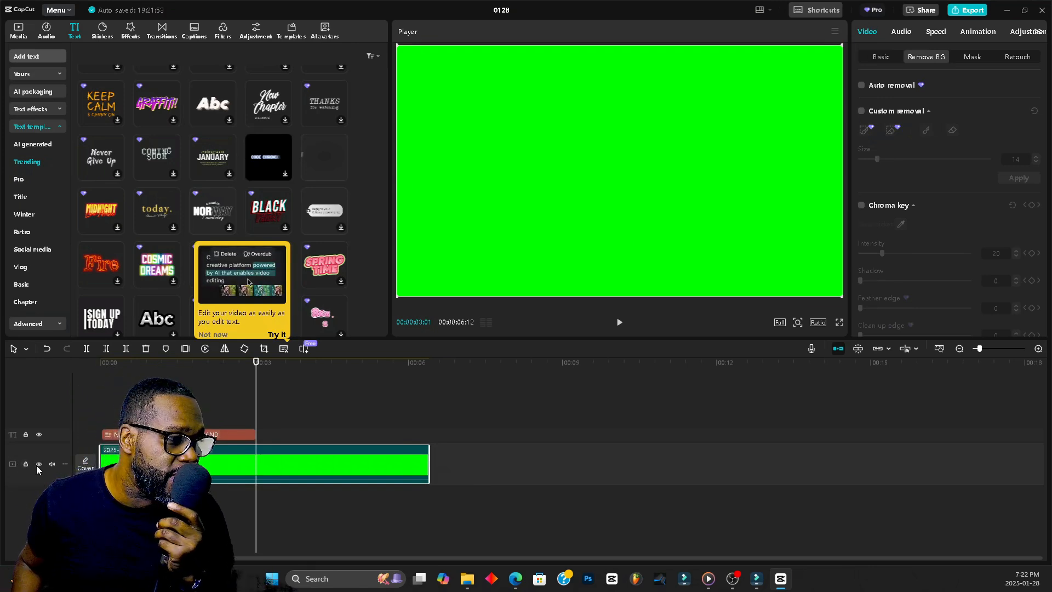
click(39, 464)
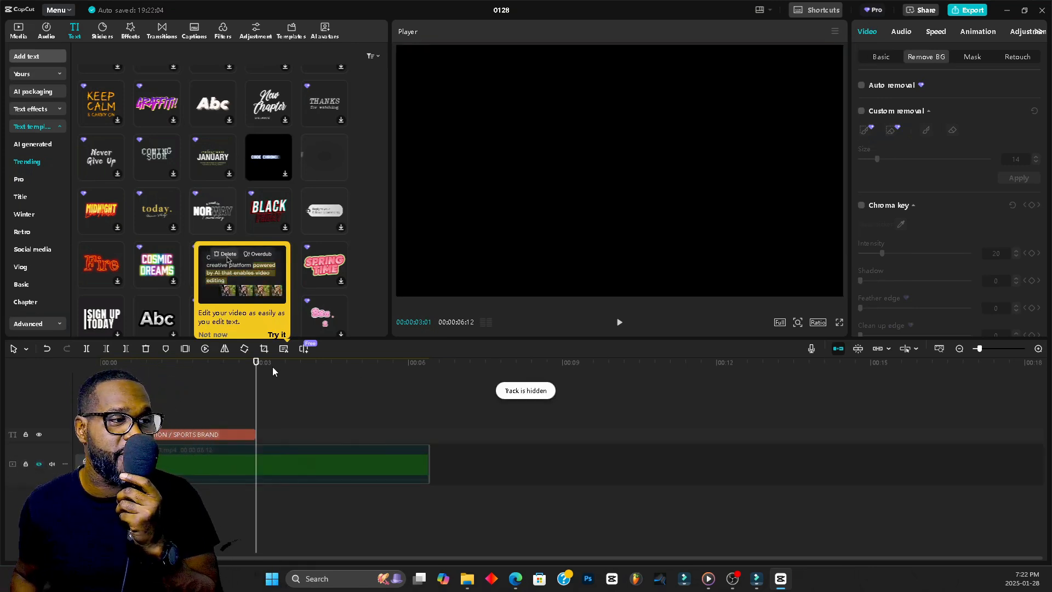
click(148, 388)
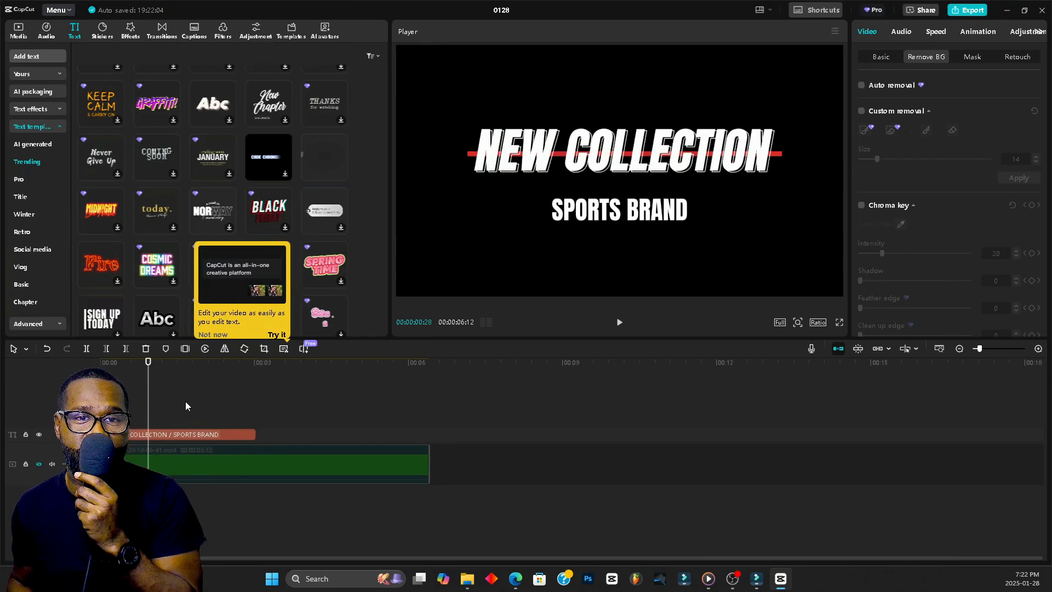
click(839, 323)
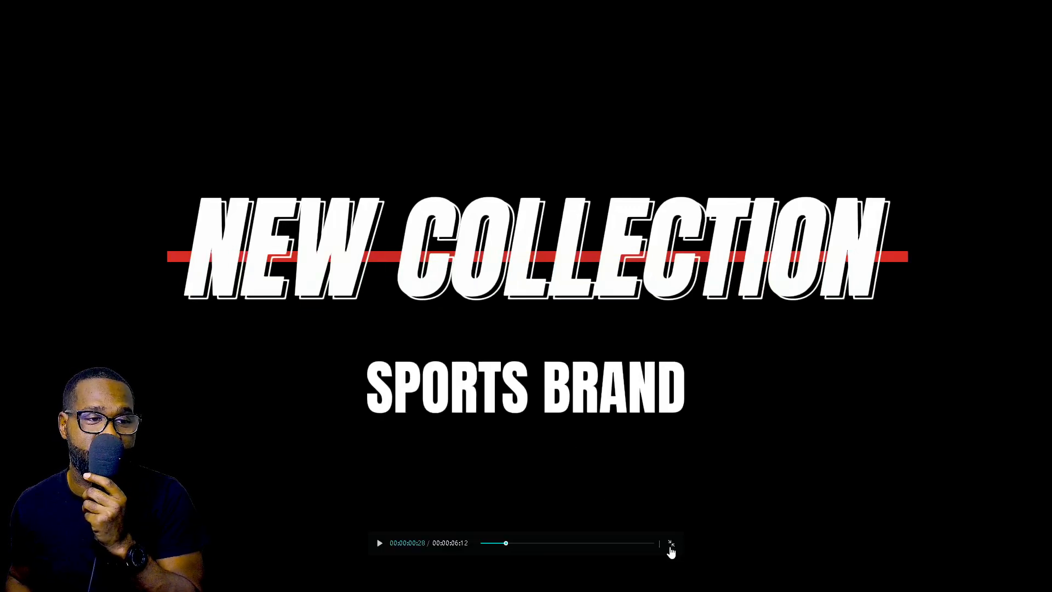
click(670, 546)
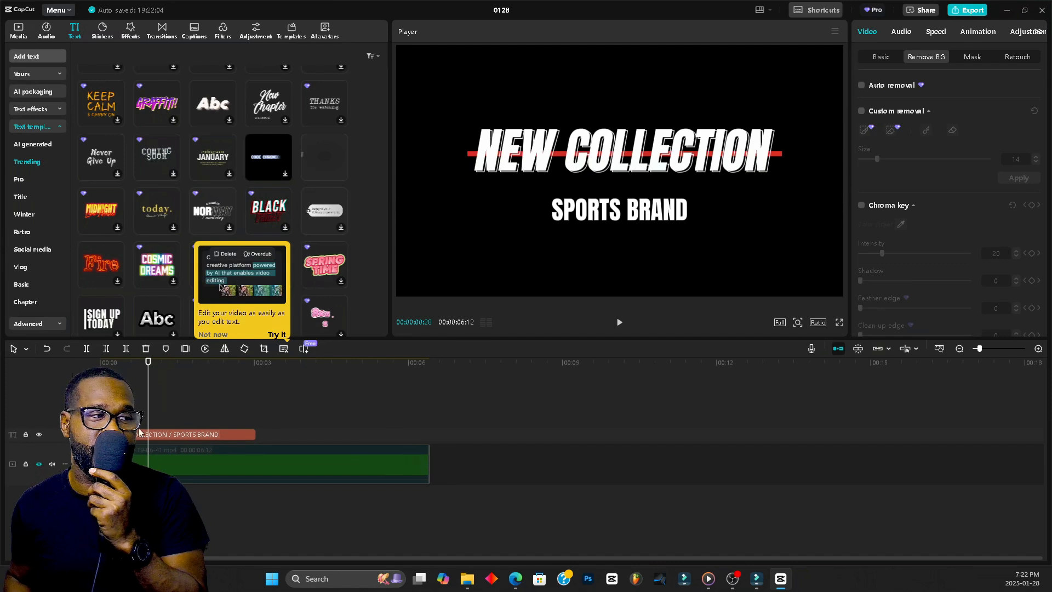
click(39, 464)
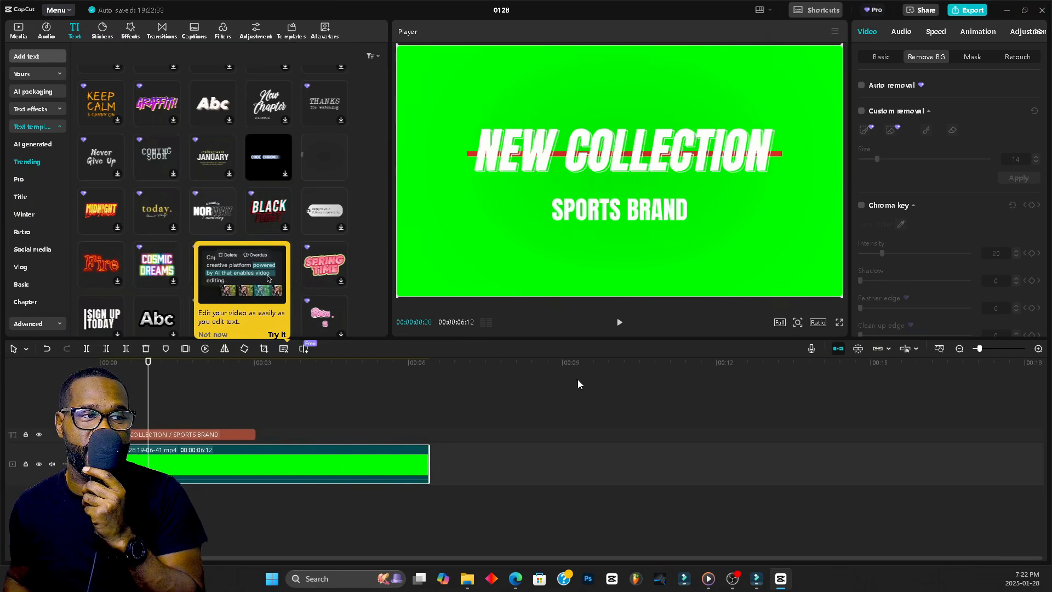
Step: Trim the end of the green-screen clip to about 00:00:02:29, roughly where the title ends
drag(428, 463, 252, 459)
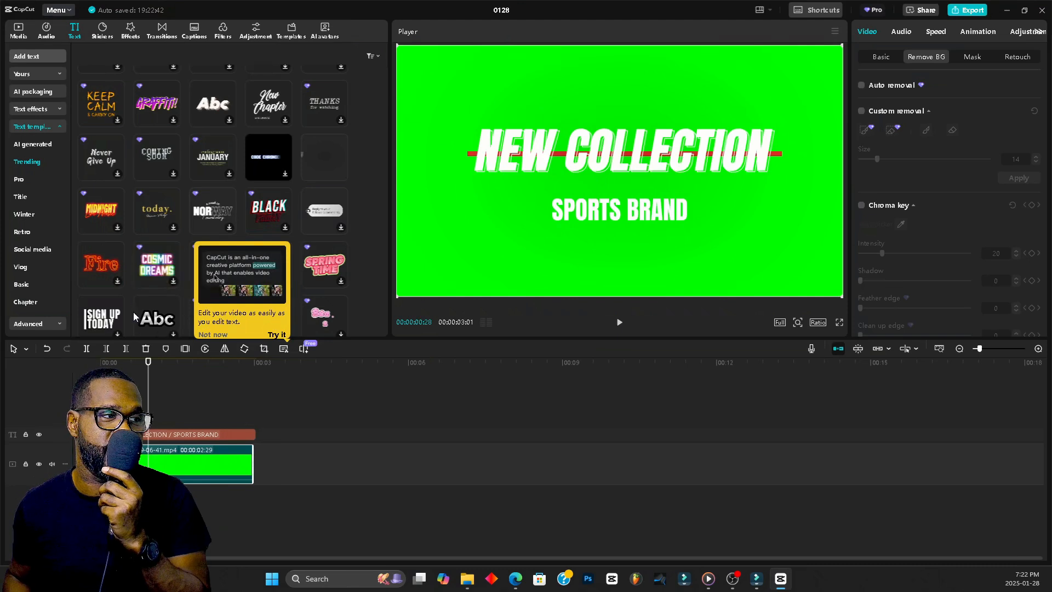
Step: Replace the title's first line with MY VIDEO REELS and nudge the whole title slightly right and down
click(532, 177)
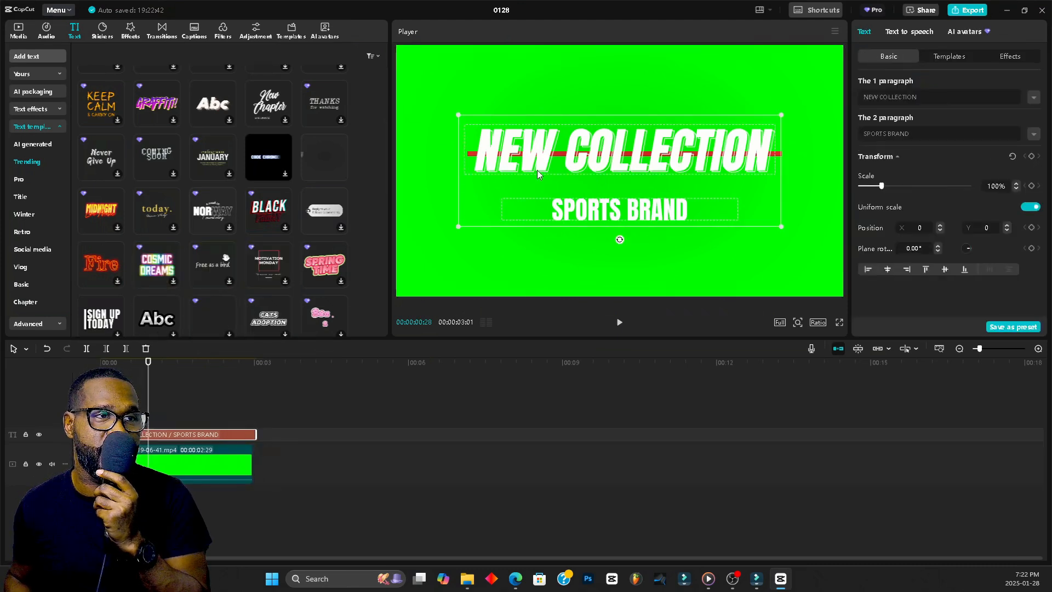
click(537, 170)
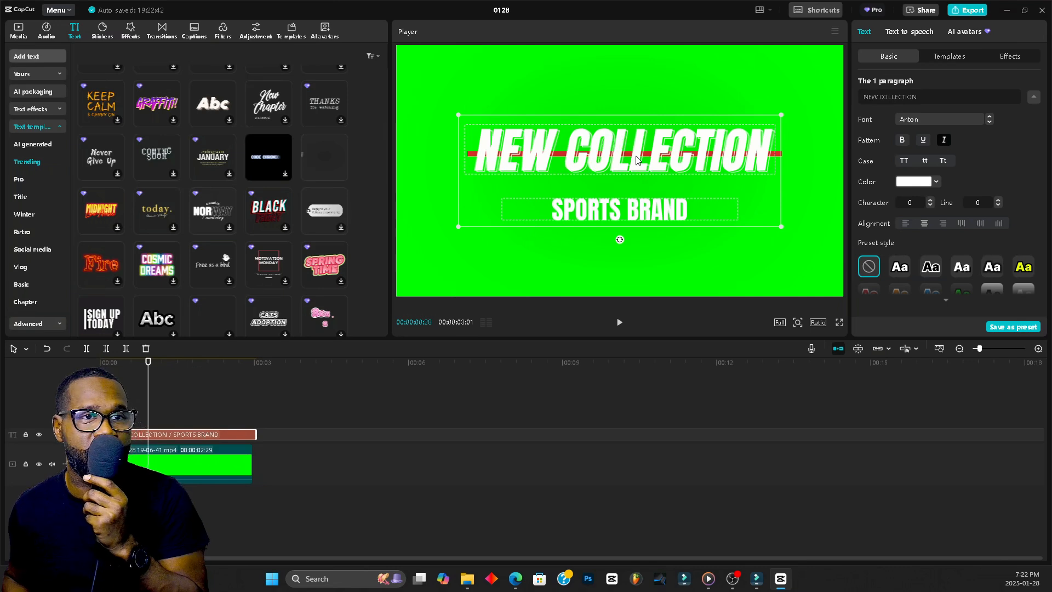
click(929, 97)
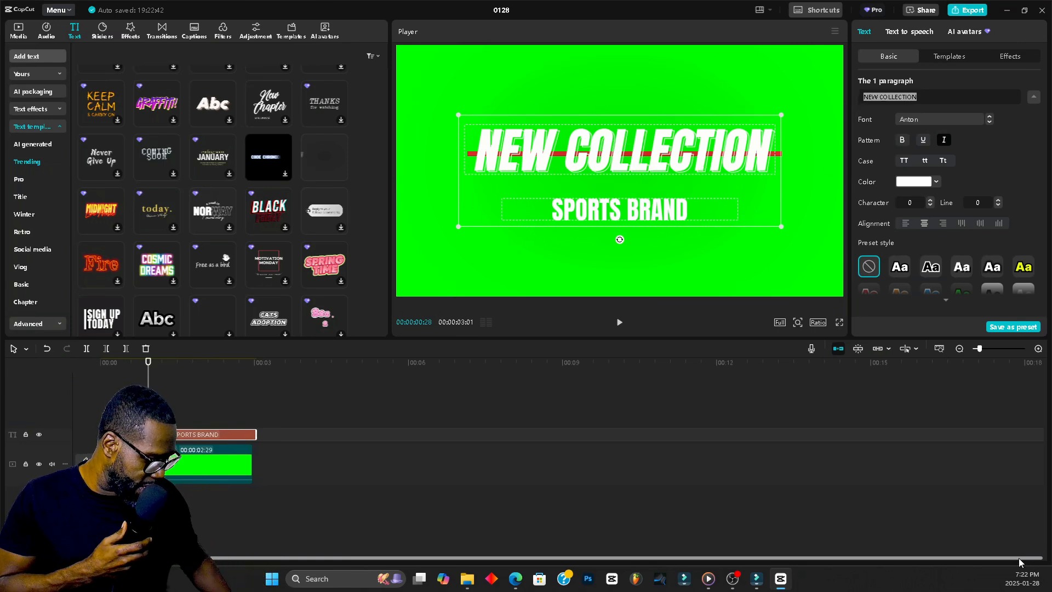
text(MY V)
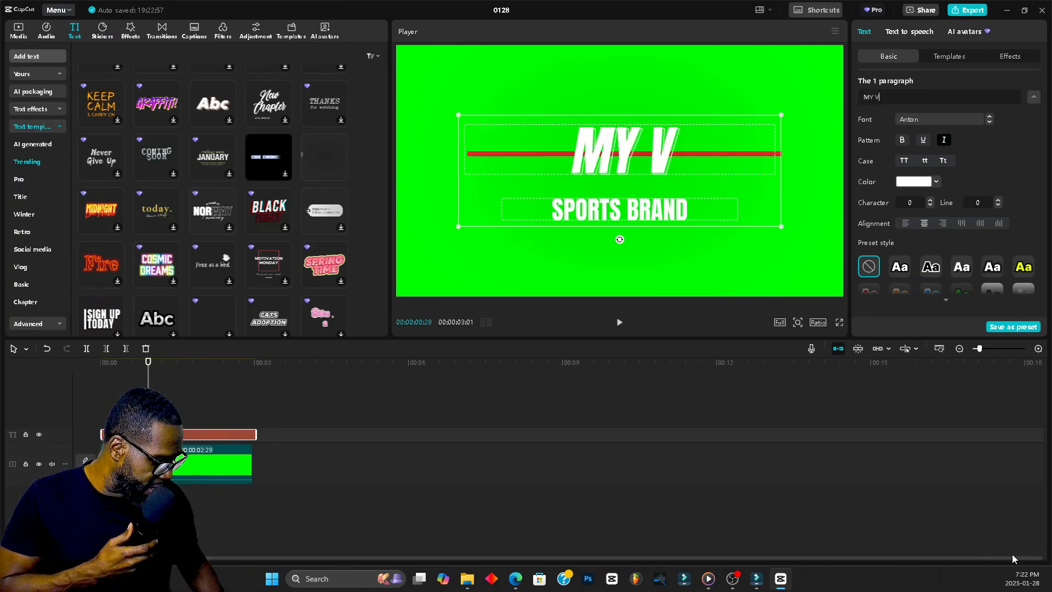
text(IDEO)
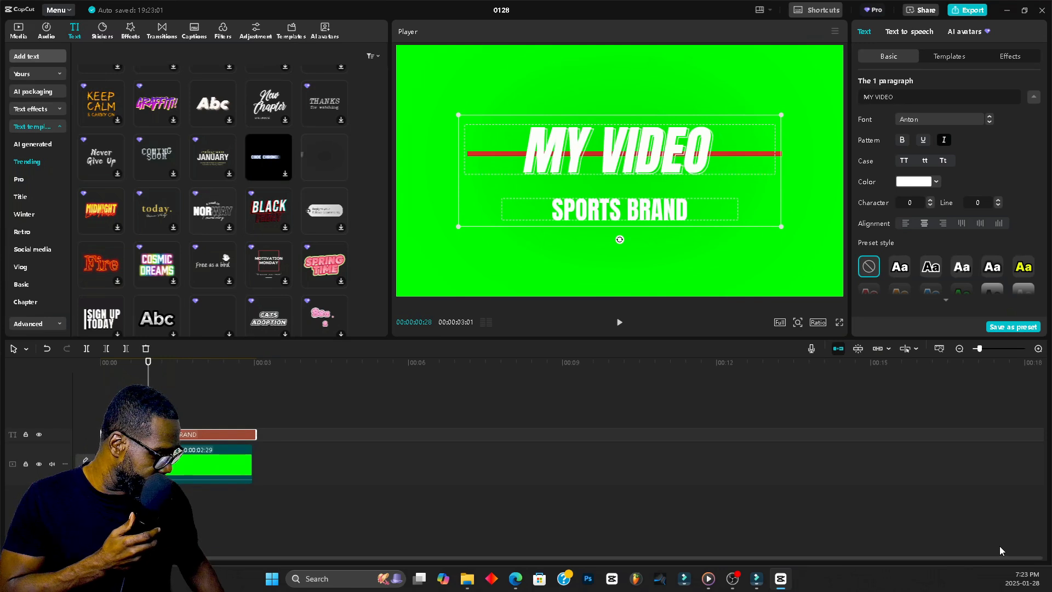
text( REE)
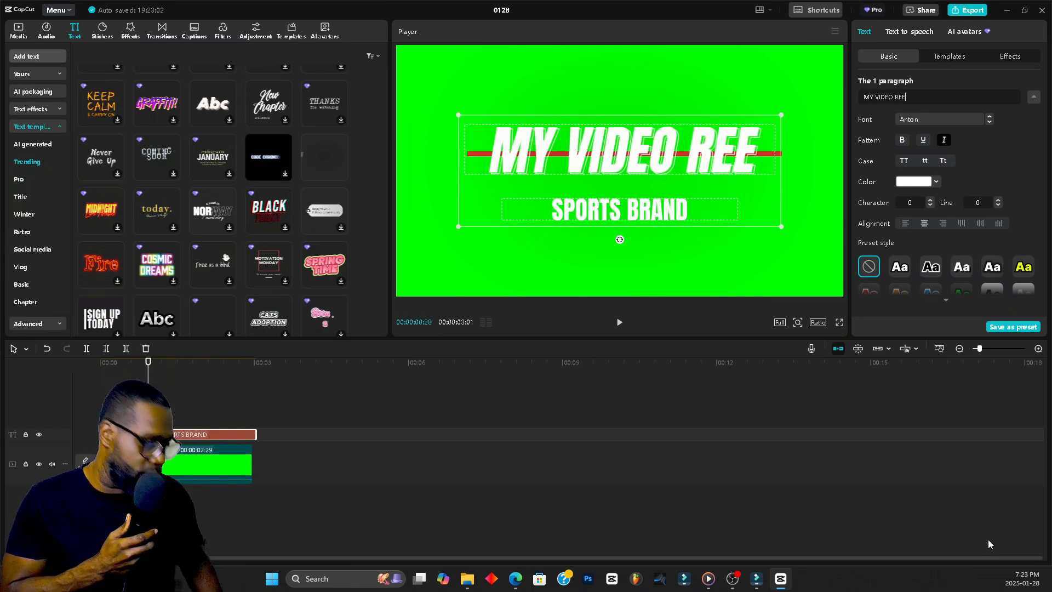
text(LS)
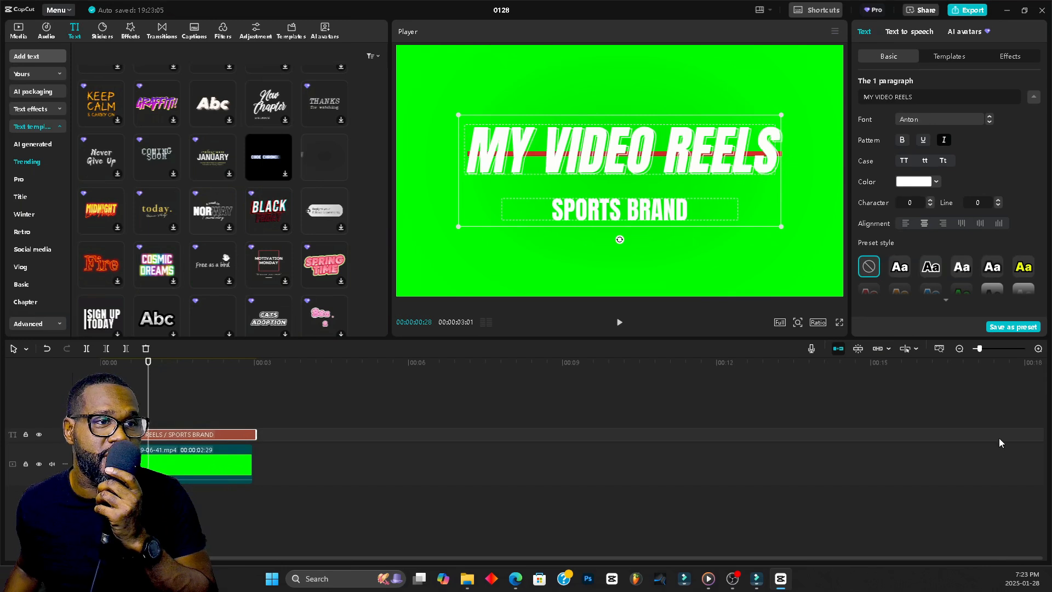
mouse_move(630, 120)
mouse_down()
mouse_move(794, 3)
mouse_move(674, 93)
mouse_move(620, 109)
mouse_move(631, 117)
mouse_move(636, 80)
mouse_move(615, 89)
mouse_move(618, 117)
mouse_move(651, 125)
mouse_move(628, 118)
mouse_move(642, 130)
mouse_up()
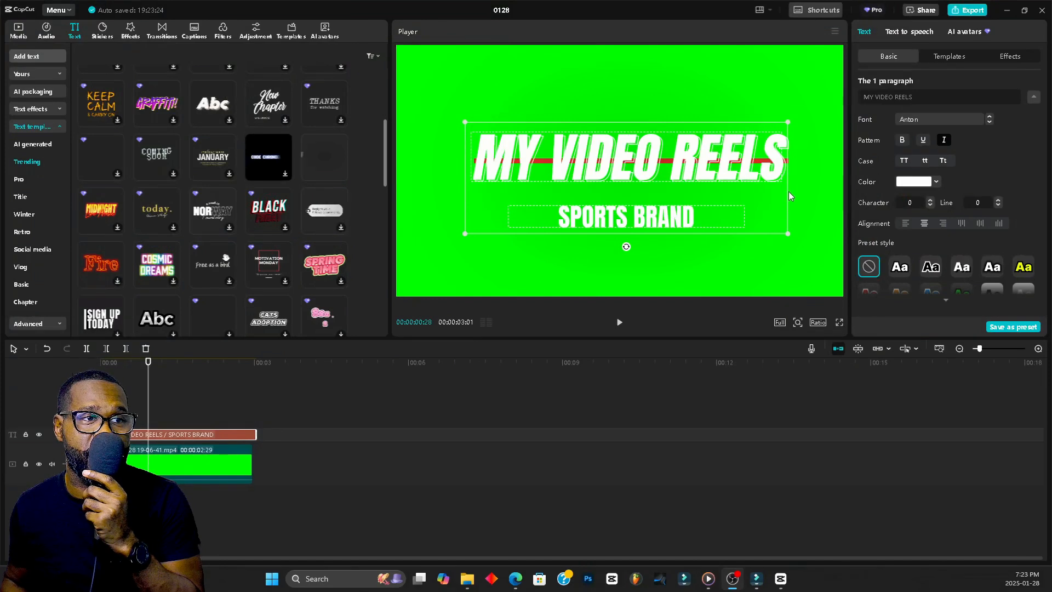
click(908, 183)
click(907, 183)
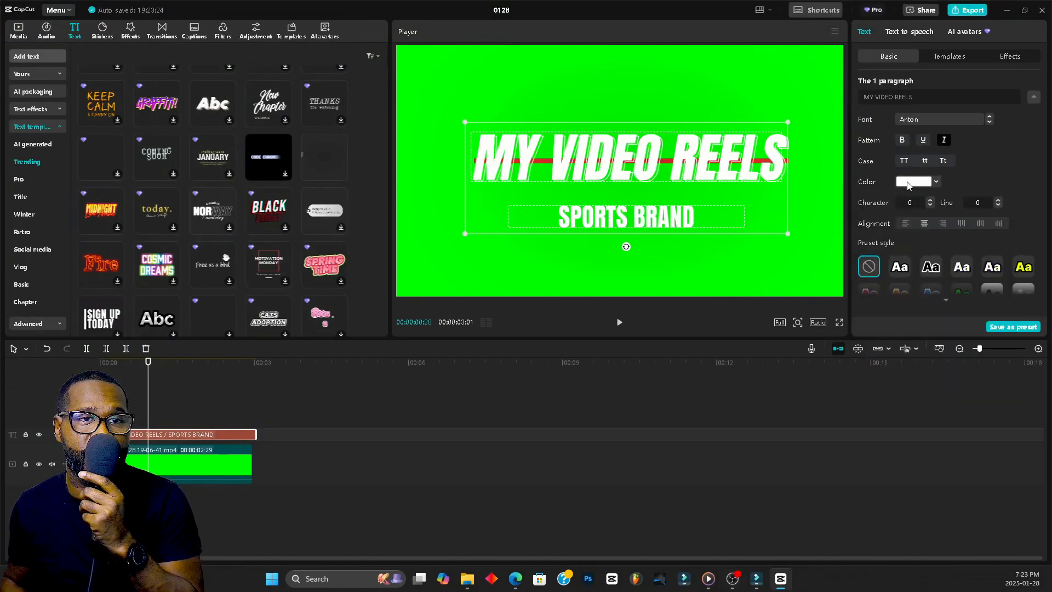
click(948, 58)
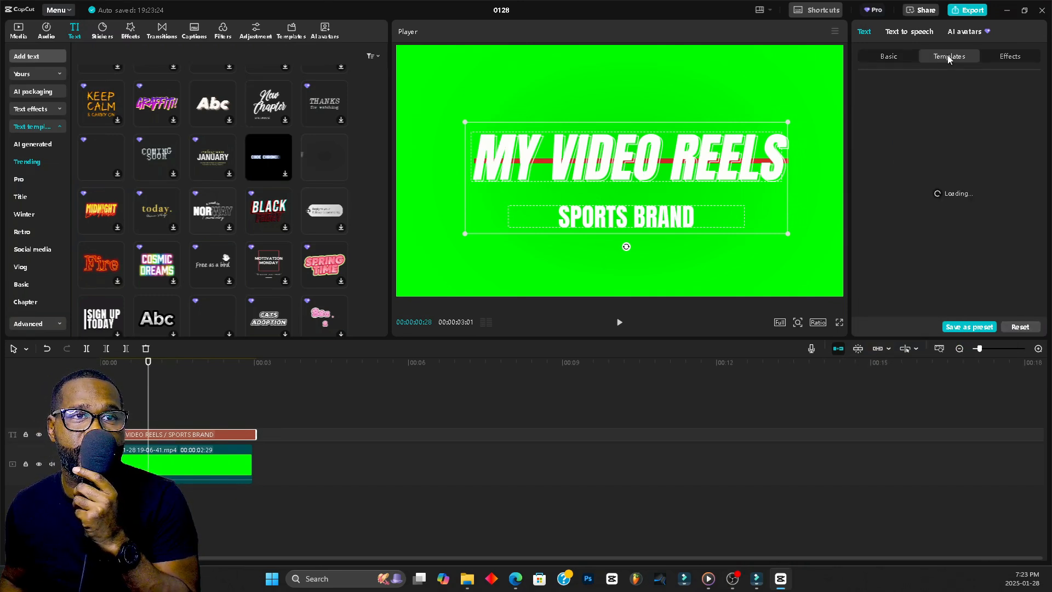
click(885, 55)
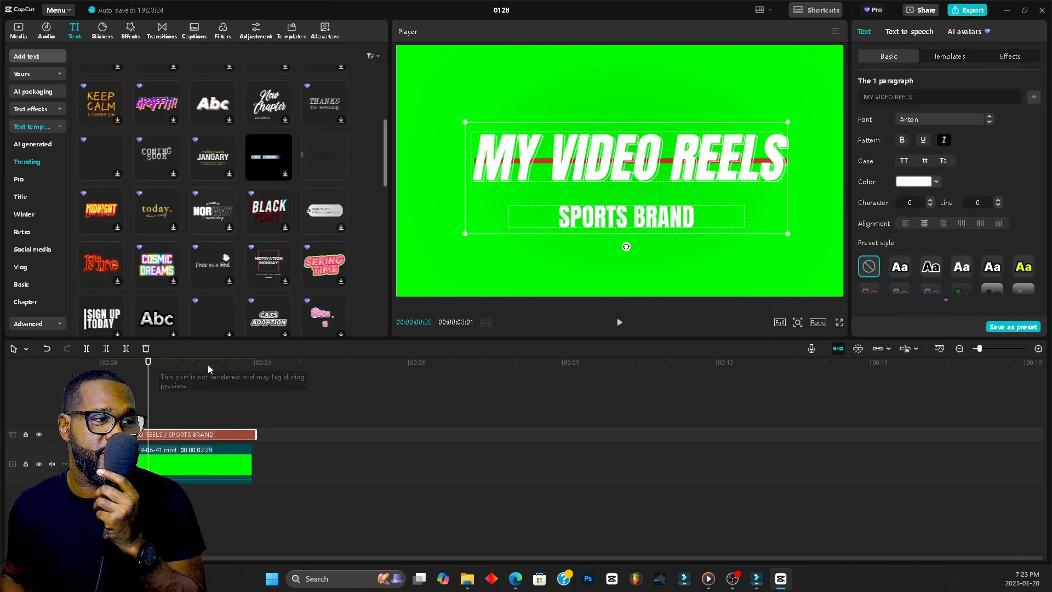
Step: Extend the end of the green-screen clip to 00:00:03:02 so it covers the whole title, checking the ending in playback
drag(147, 369, 65, 371)
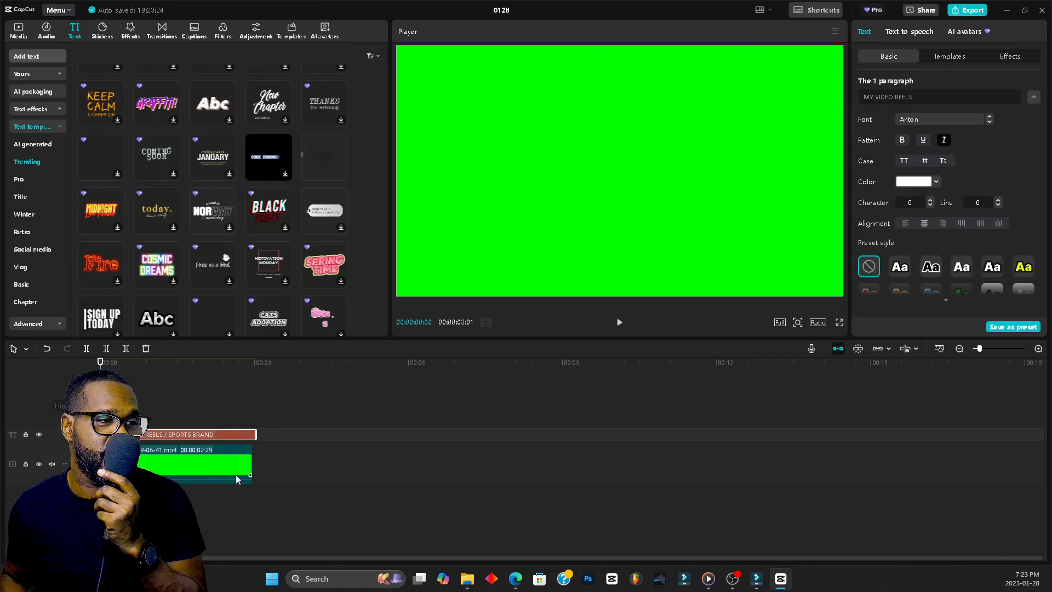
drag(244, 469, 254, 466)
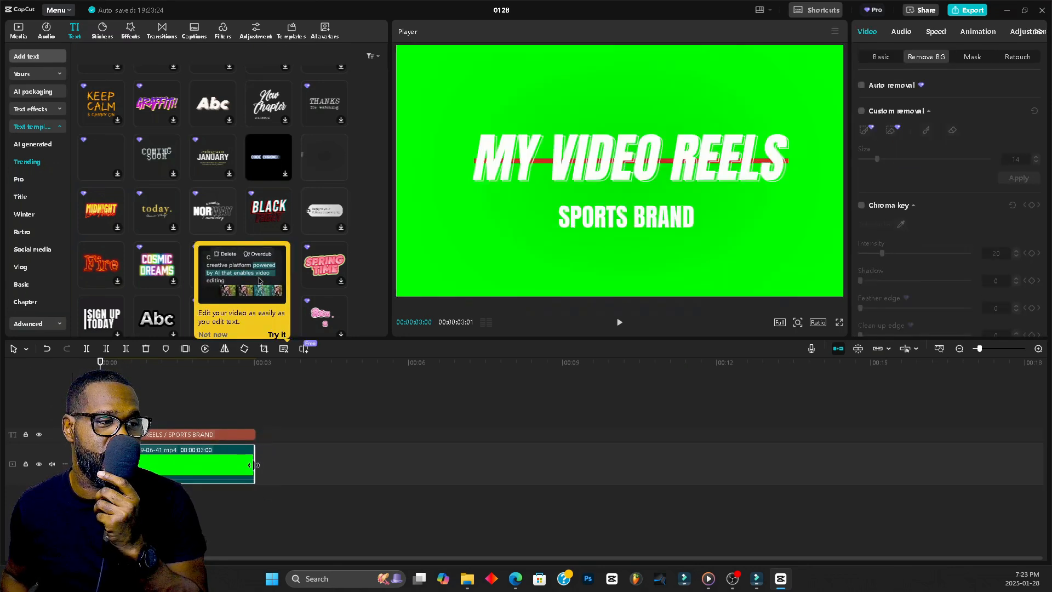
click(618, 322)
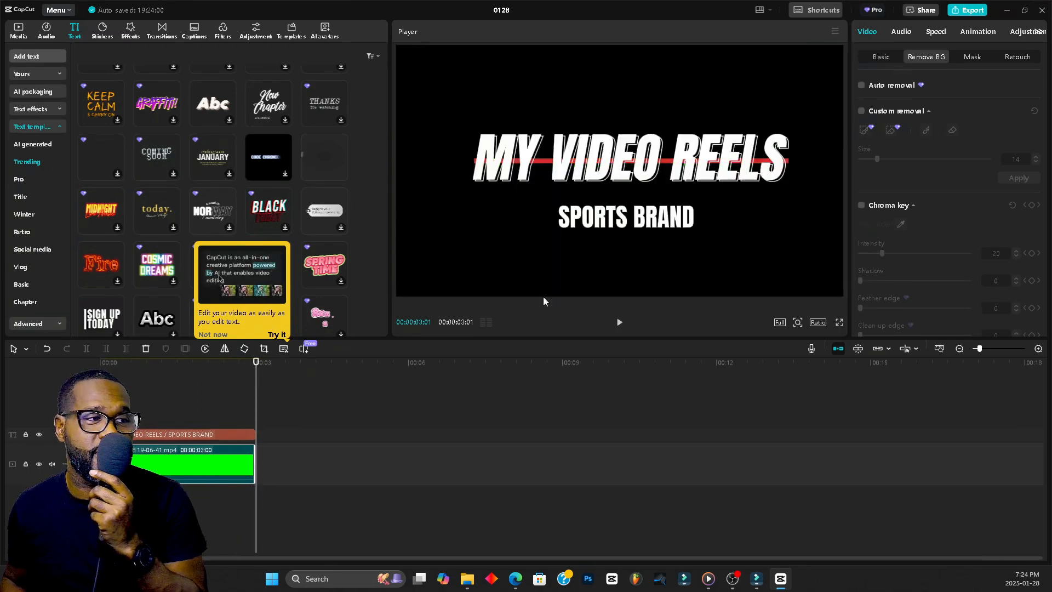
drag(256, 477, 257, 469)
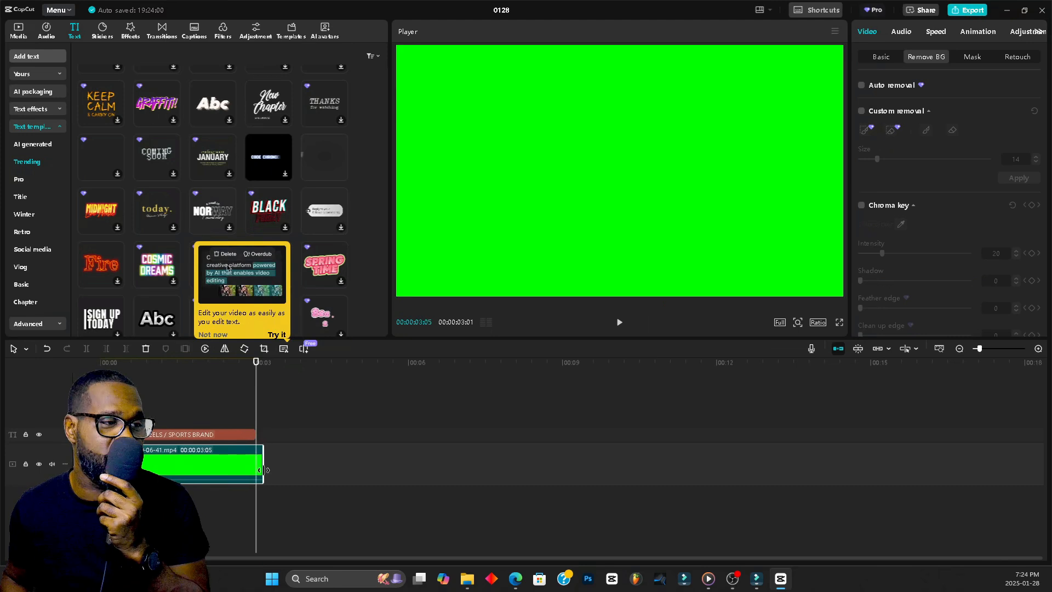
click(620, 325)
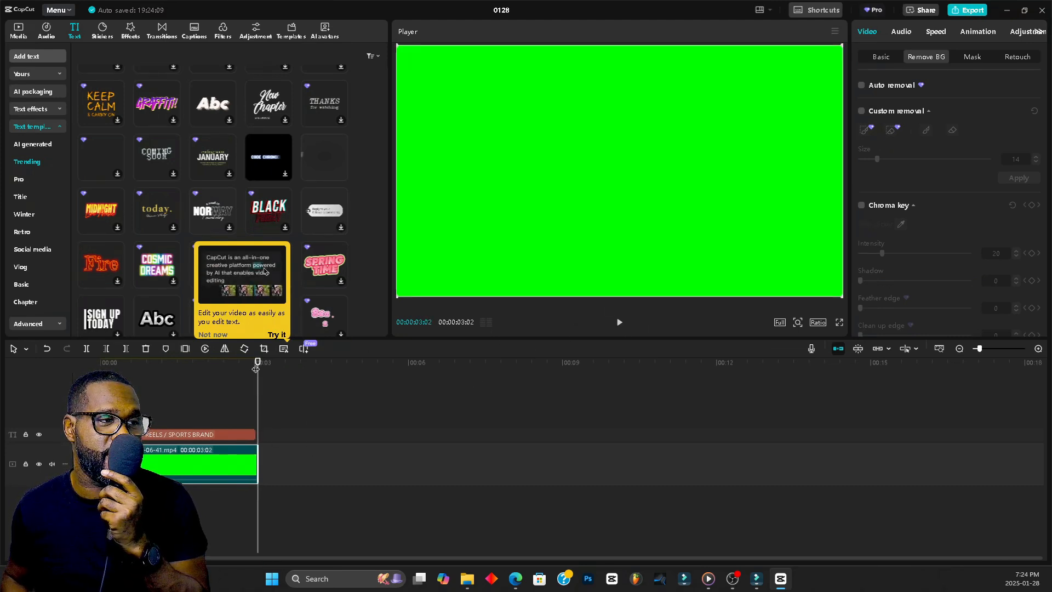
Step: Play the titled clip back from the start and look at the entrance animations offered for the green-screen clip
drag(256, 362, 75, 352)
click(619, 323)
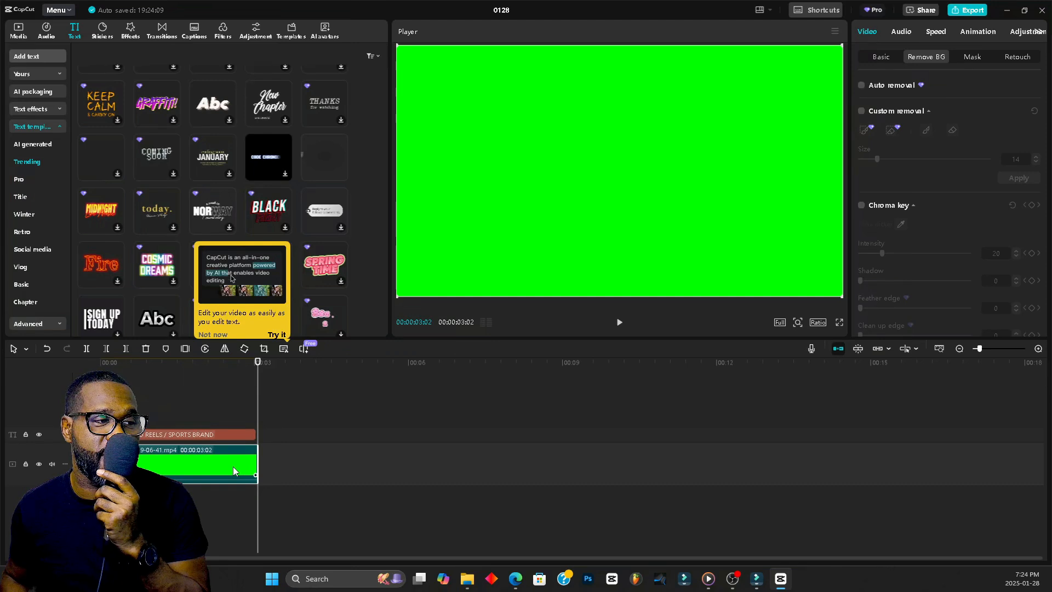
click(971, 30)
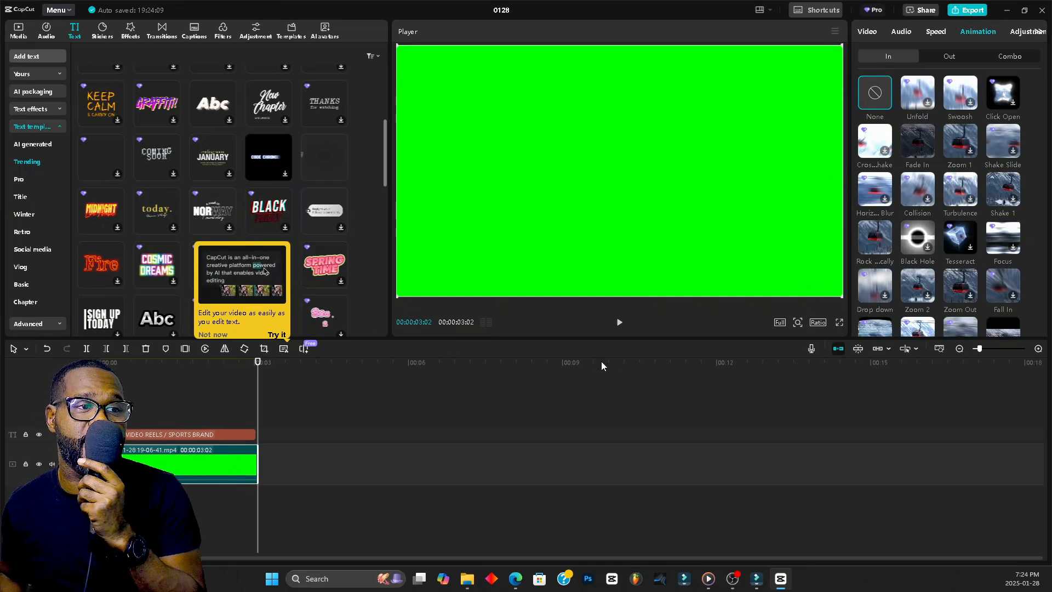
drag(262, 367, 22, 357)
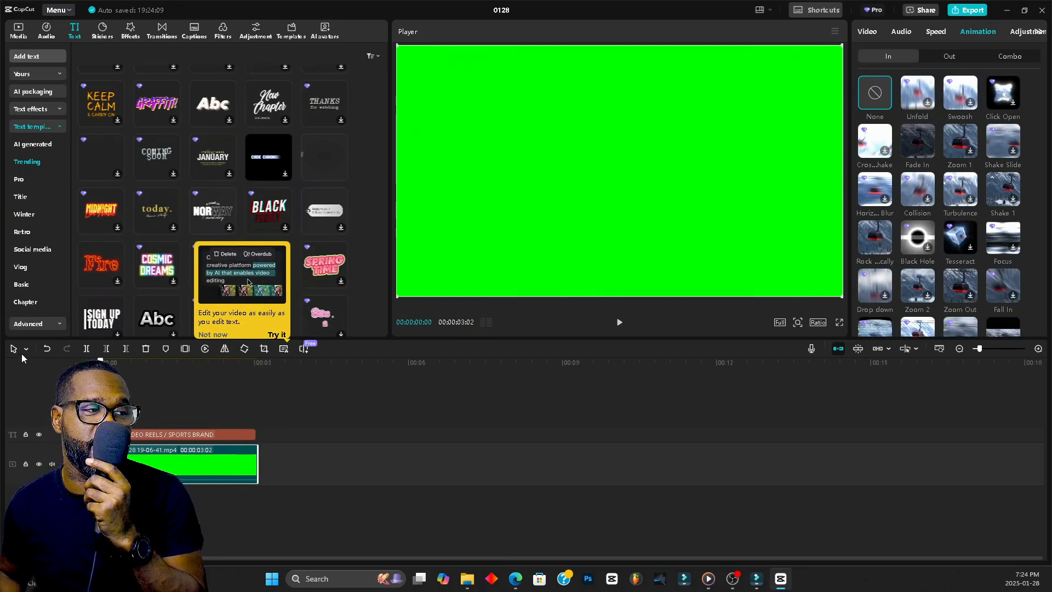
click(620, 324)
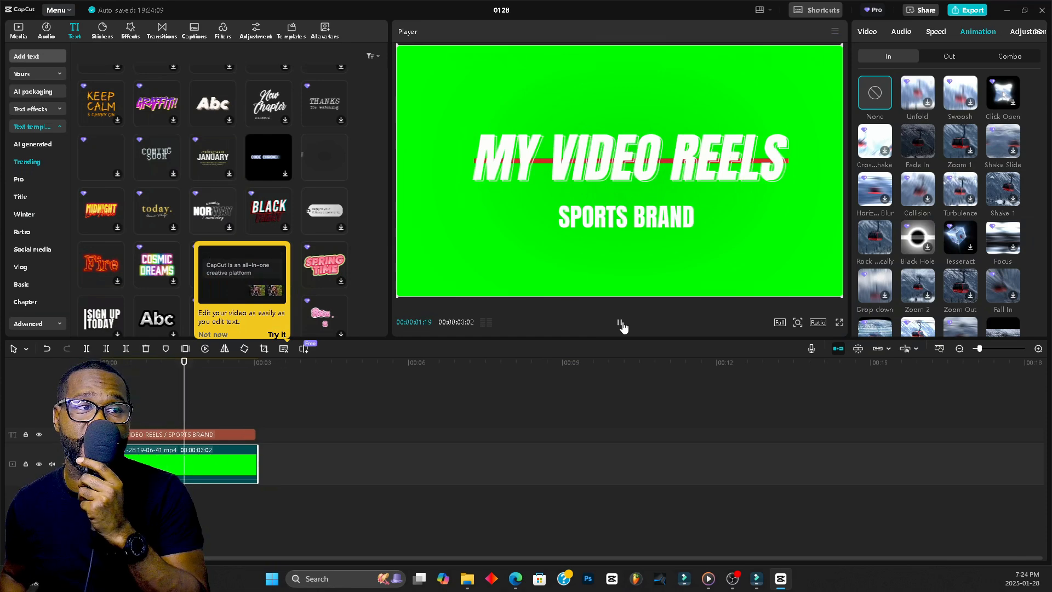
Step: Export the video without audio as MY 3RD to the 4KCapture folder, in 1080P, H.264, mp4 format at 30fps
click(967, 10)
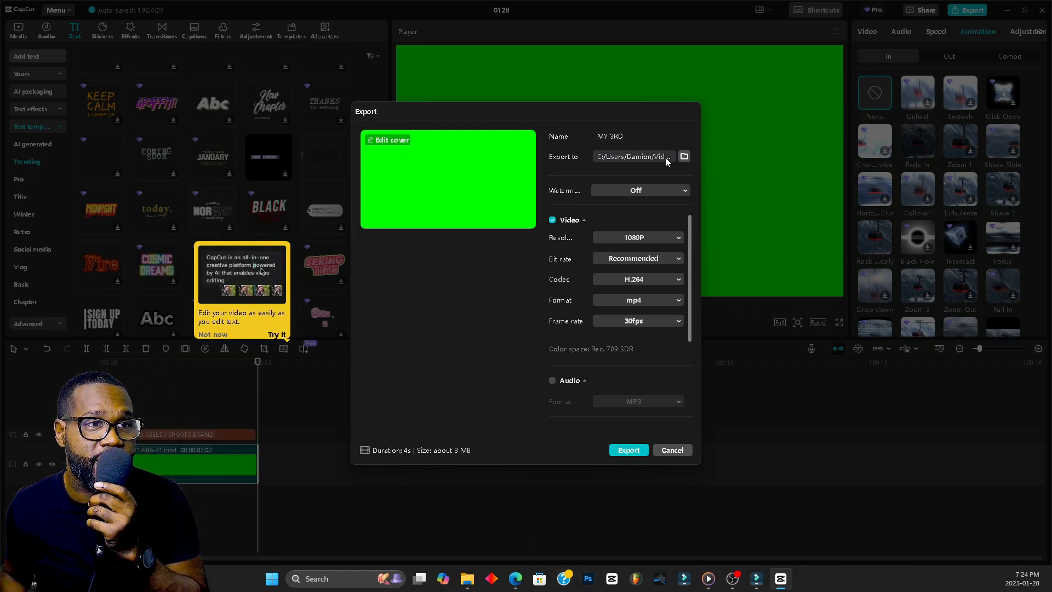
click(683, 157)
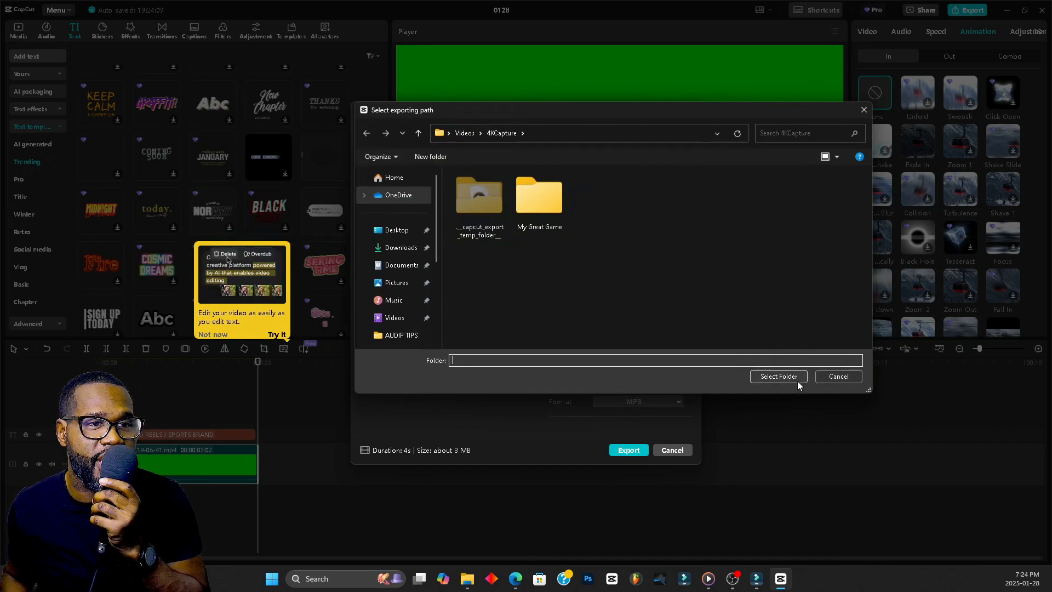
click(833, 377)
click(630, 450)
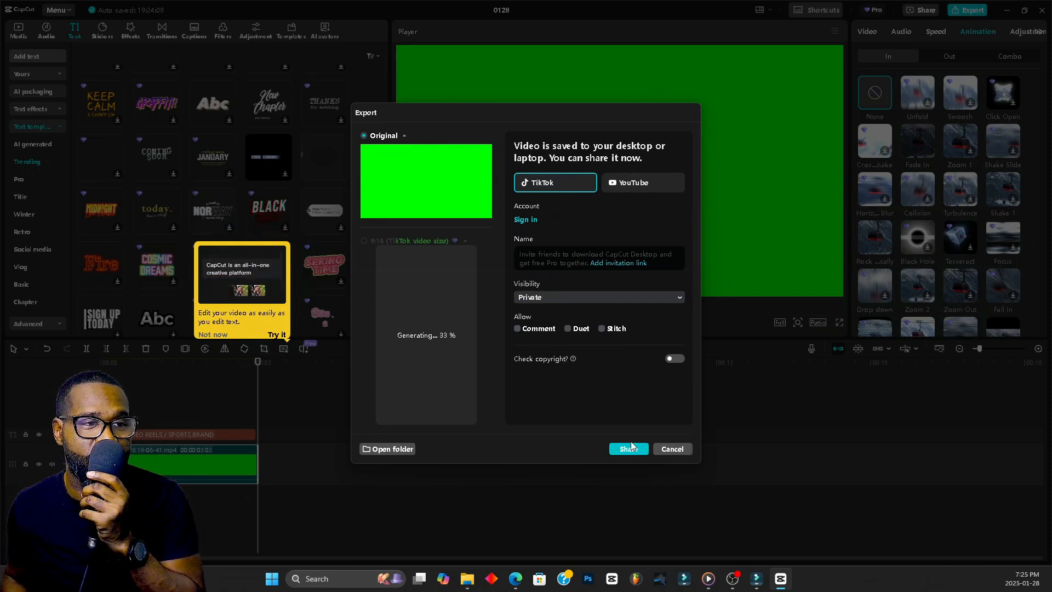
Step: Open the export folder and play the MY 3RD video in Media Player, enlarging the player to replay it and restoring its size
click(393, 450)
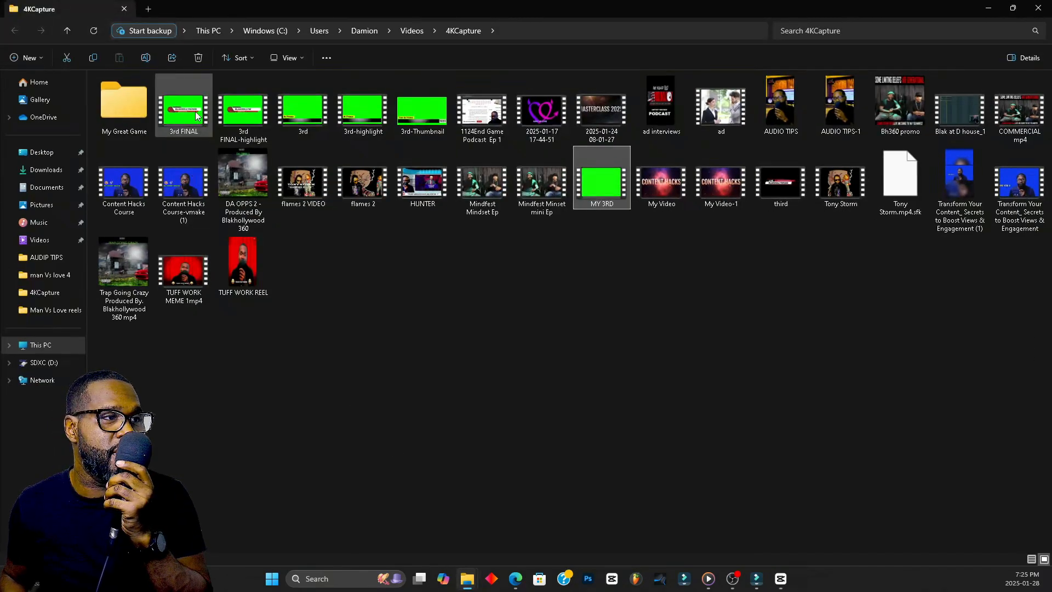
double_click(608, 187)
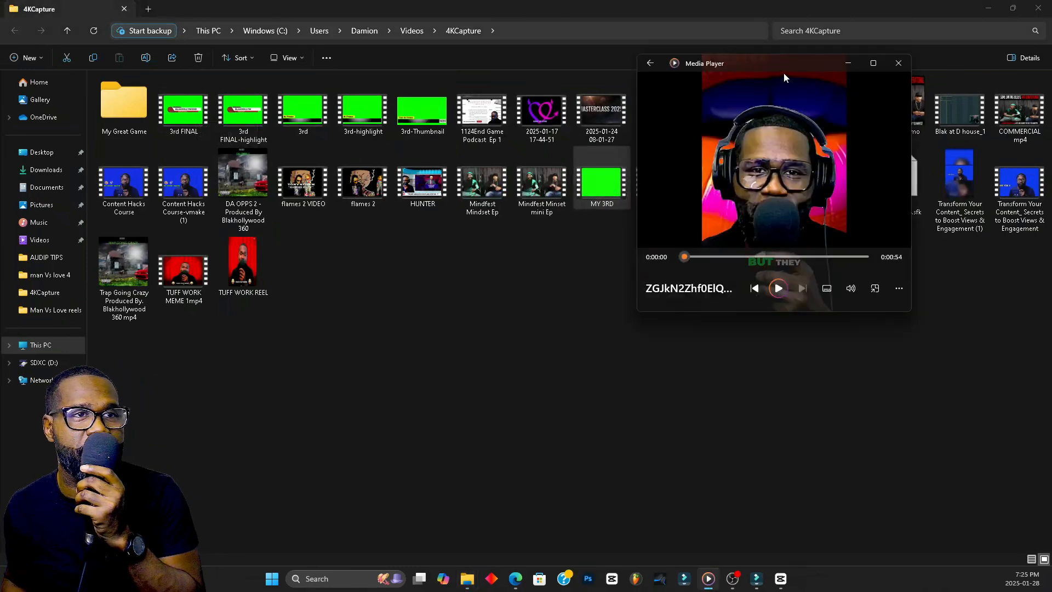
drag(791, 67, 441, 181)
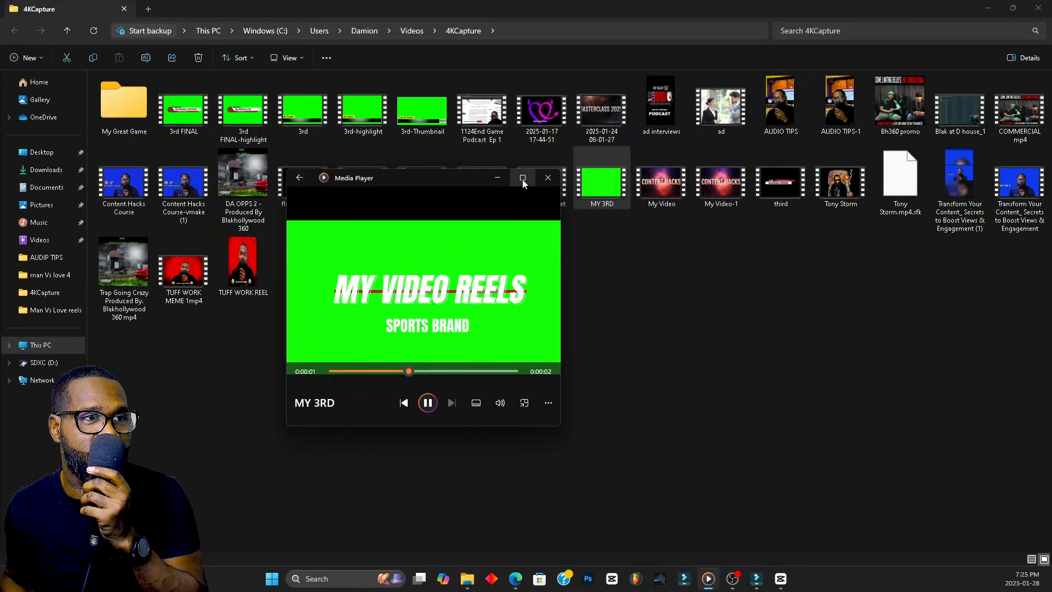
click(523, 178)
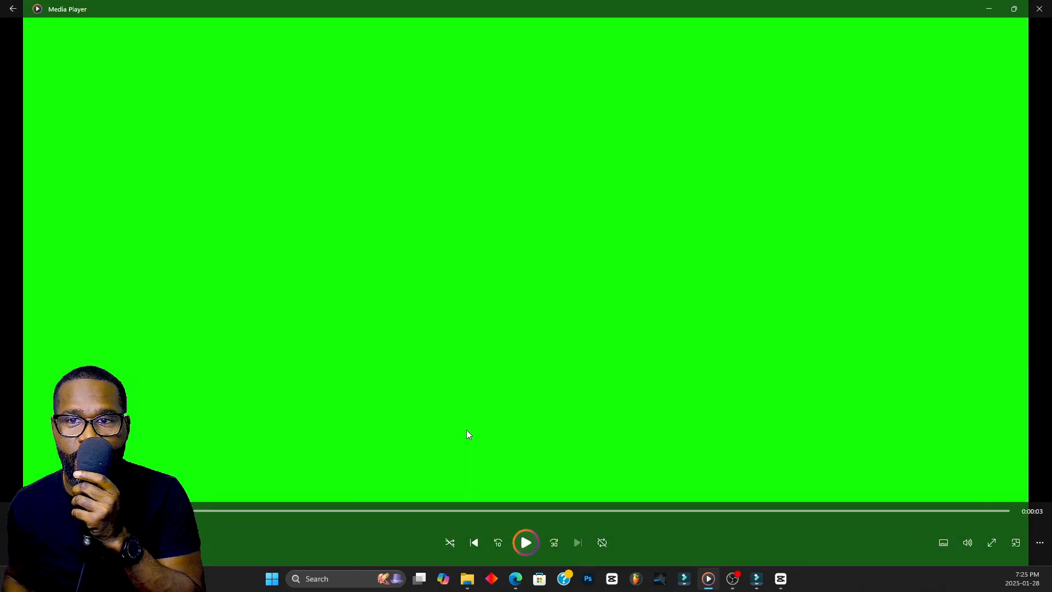
click(523, 543)
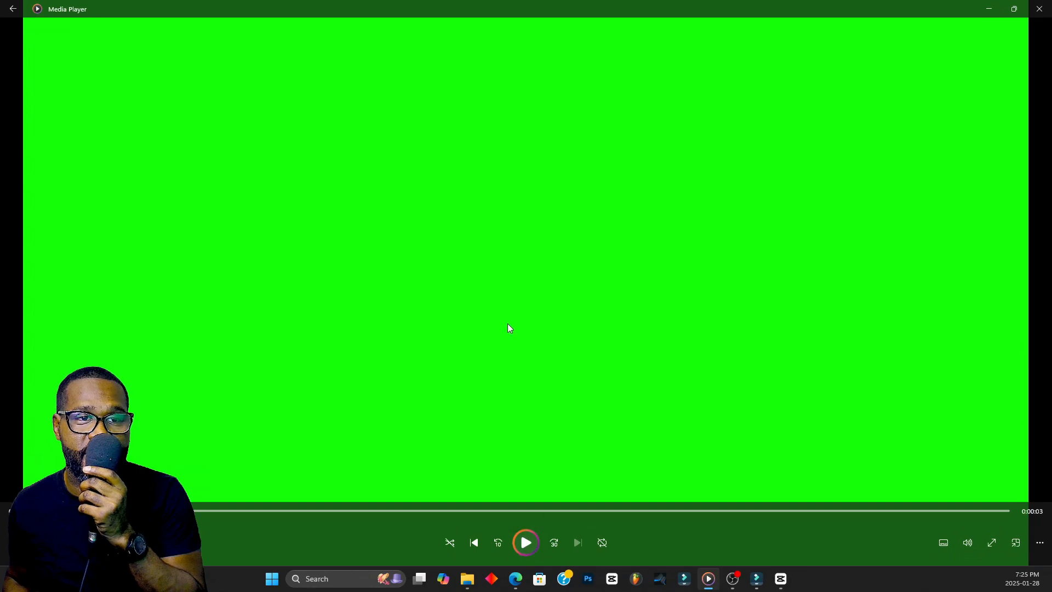
click(1014, 9)
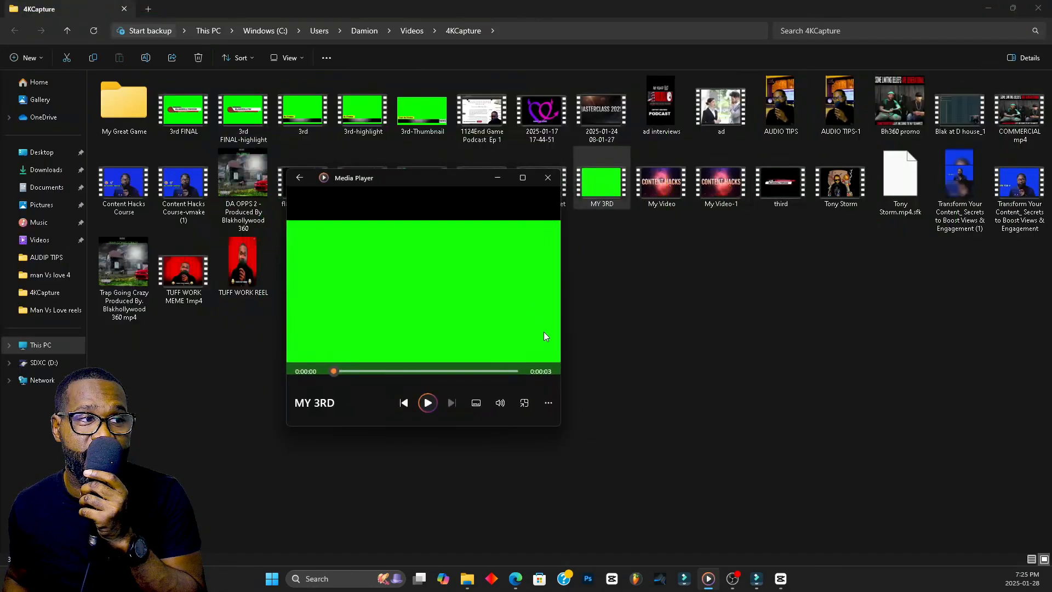